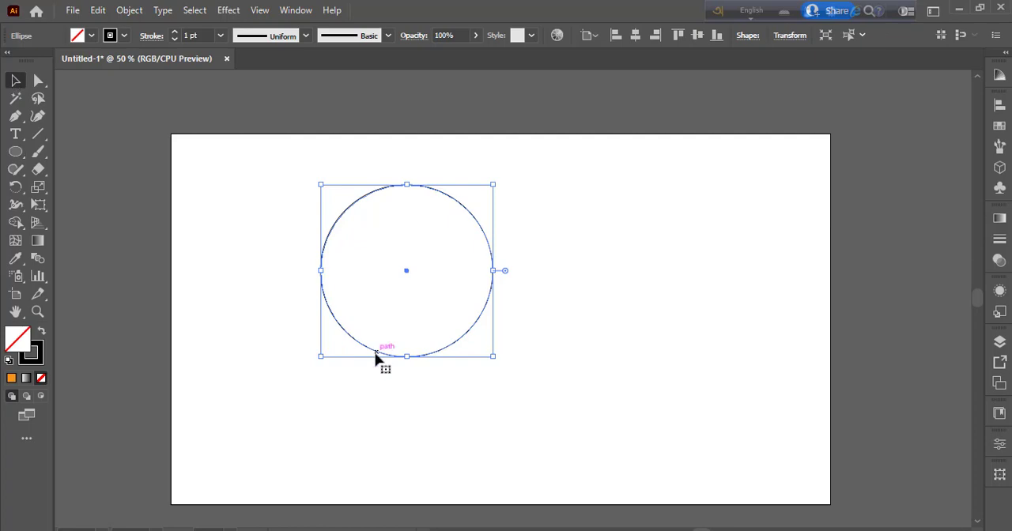
Step: Copy the circle, paste it in front and scale the copy down about its centre to form a concentric ring
{"action": "left_click", "coordinate": [103, 12]}
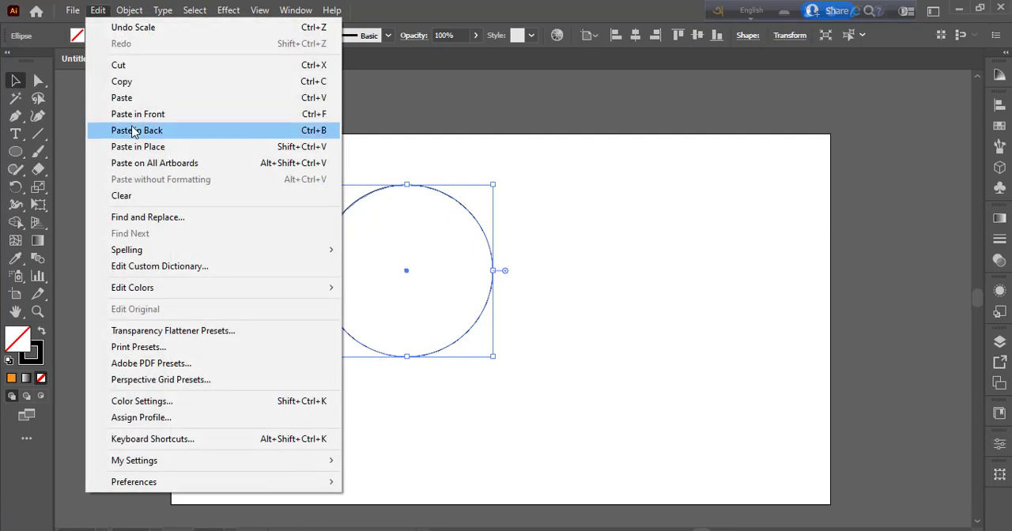
{"action": "left_click", "coordinate": [125, 84]}
{"action": "left_click", "coordinate": [97, 11]}
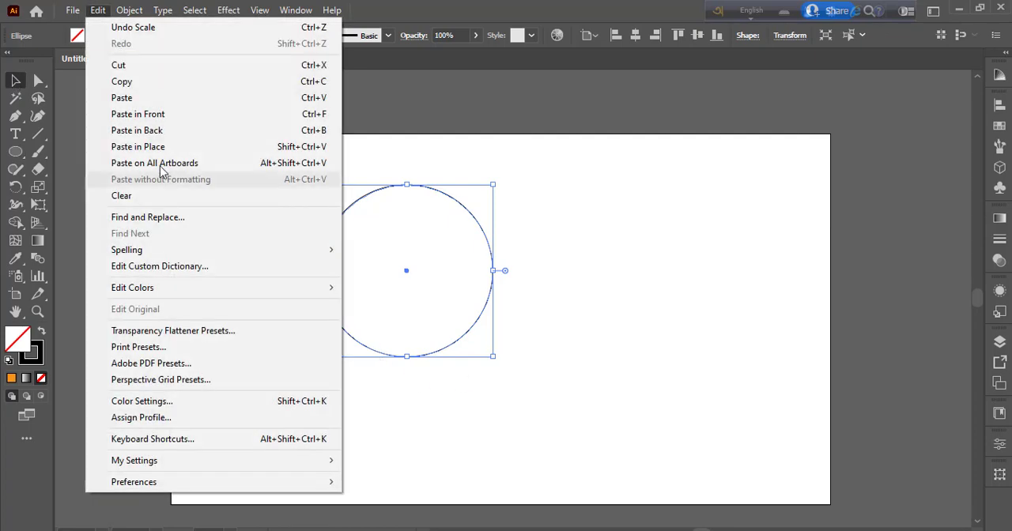
{"action": "left_click", "coordinate": [163, 116]}
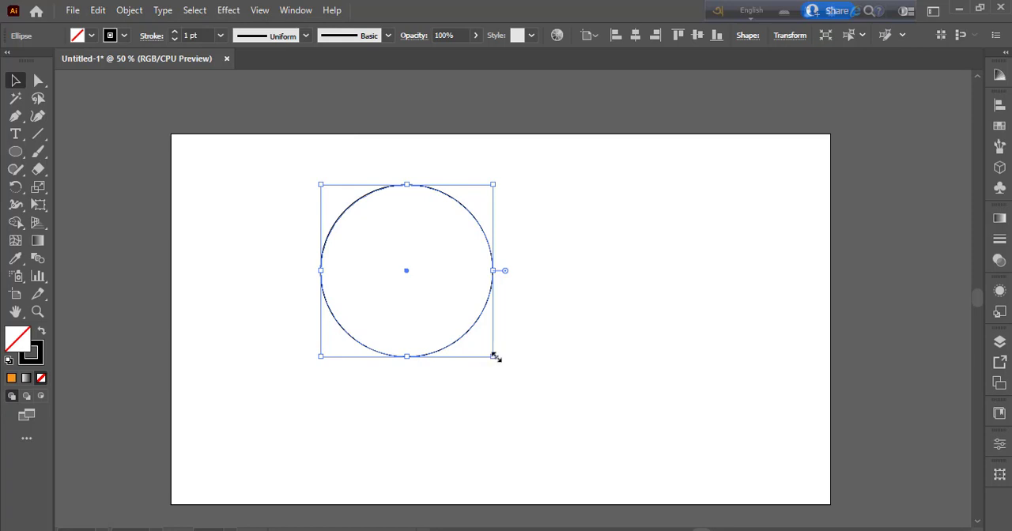
{"action": "left_click_drag", "start_coordinate": [495, 357], "coordinate": [464, 329]}
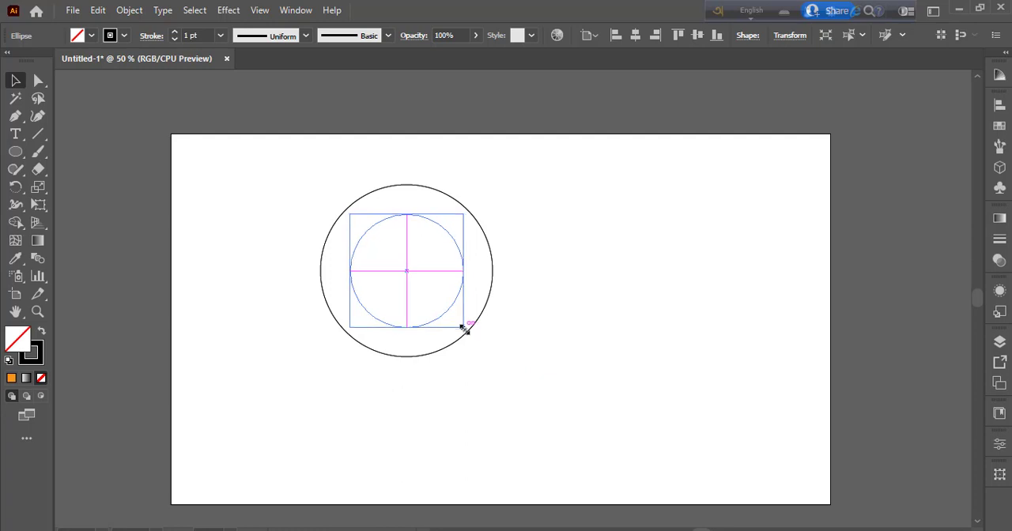
{"action": "left_click", "coordinate": [475, 419]}
{"action": "left_click_drag", "start_coordinate": [314, 191], "coordinate": [461, 342]}
{"action": "left_click", "coordinate": [440, 392]}
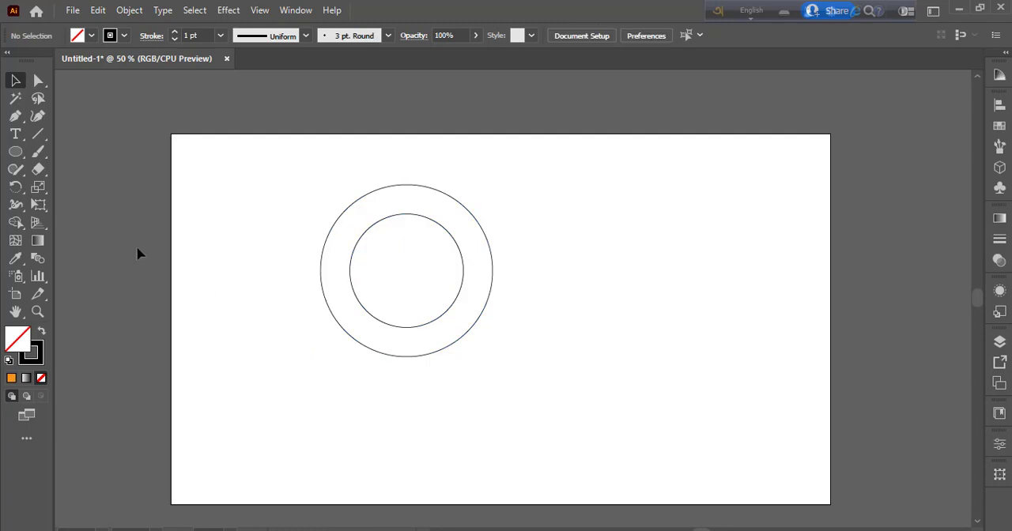
Step: Draw a narrow vertical rectangle as wide as the ring's left band, running from the circles' mid-height to below the outer circle
{"action": "left_click_drag", "start_coordinate": [16, 155], "coordinate": [78, 152]}
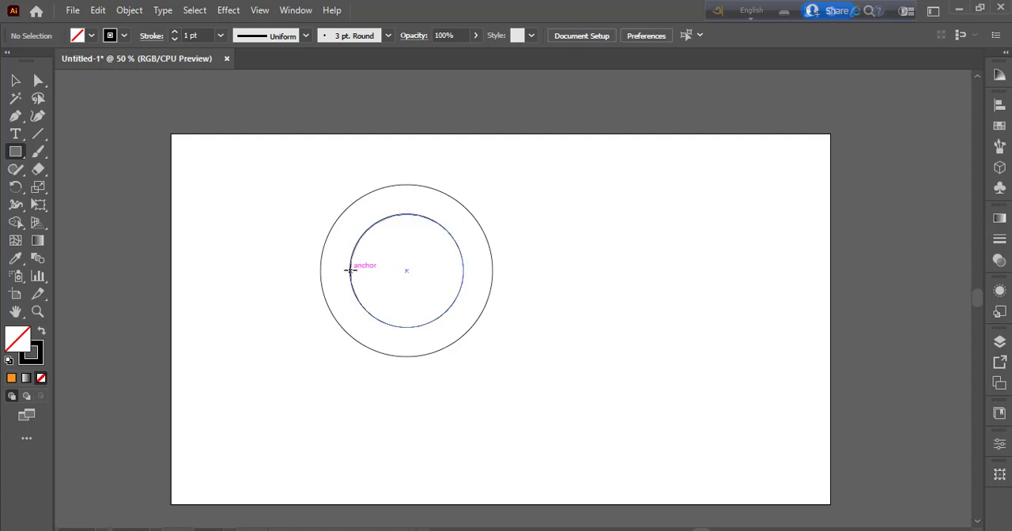
{"action": "mouse_move", "coordinate": [341, 278]}
{"action": "left_mouse_down"}
{"action": "mouse_move", "coordinate": [320, 294]}
{"action": "mouse_move", "coordinate": [319, 396]}
{"action": "left_mouse_up"}
{"action": "left_click", "coordinate": [16, 80]}
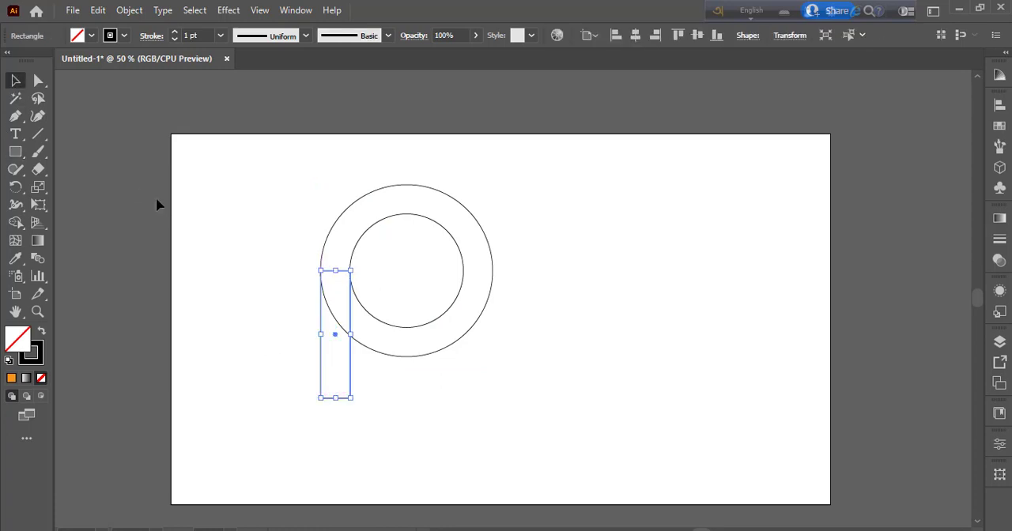
Step: Group the circles and rectangle and place a duplicate horizontally to the right, nudged so the two ring bands overlap
{"action": "left_click", "coordinate": [281, 255]}
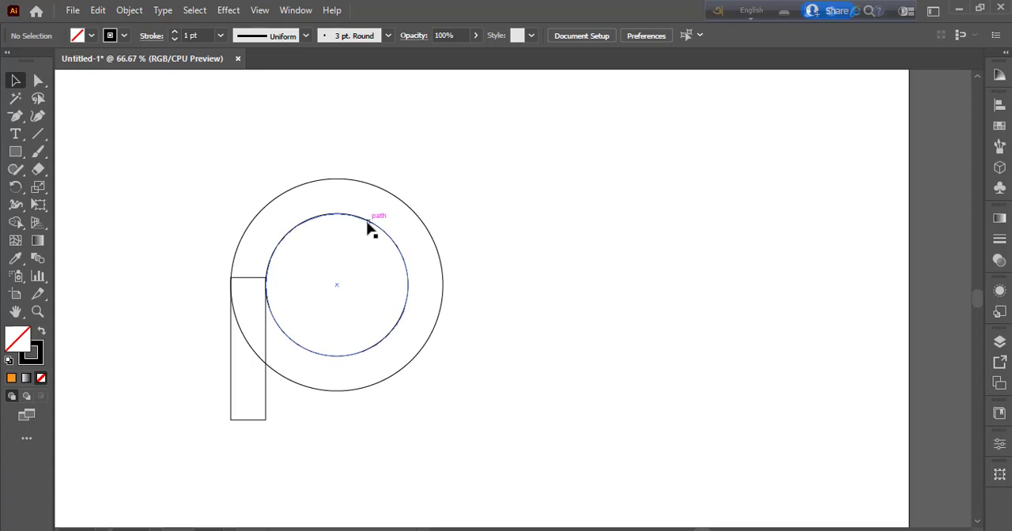
{"action": "left_click", "coordinate": [367, 221]}
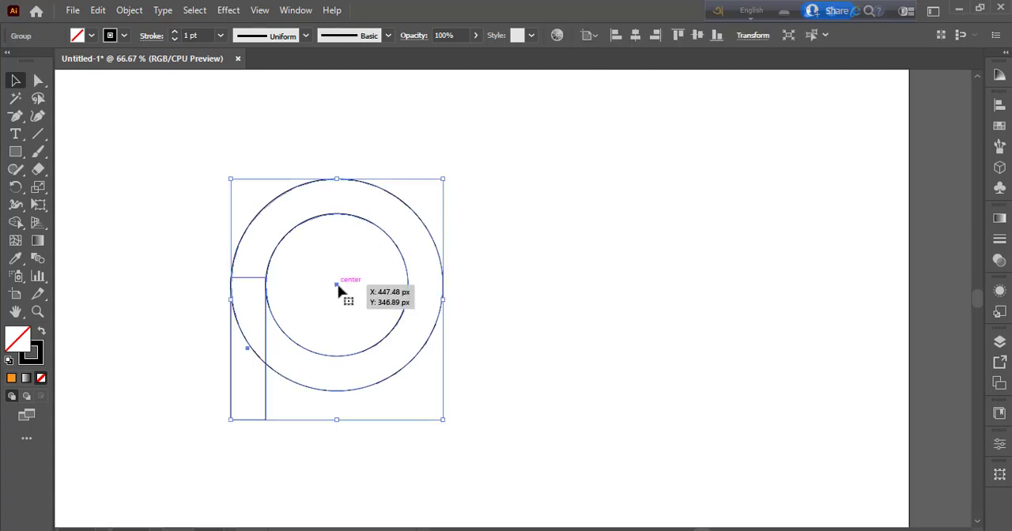
{"action": "left_click_drag", "start_coordinate": [338, 291], "coordinate": [516, 296]}
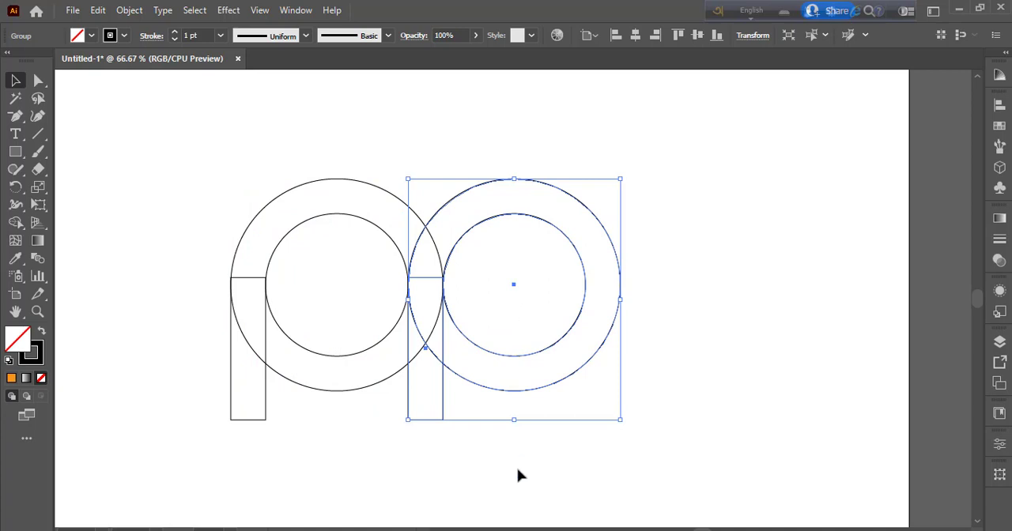
{"action": "left_click", "coordinate": [565, 475]}
{"action": "left_click", "coordinate": [564, 345]}
{"action": "key", "text": "Left"}
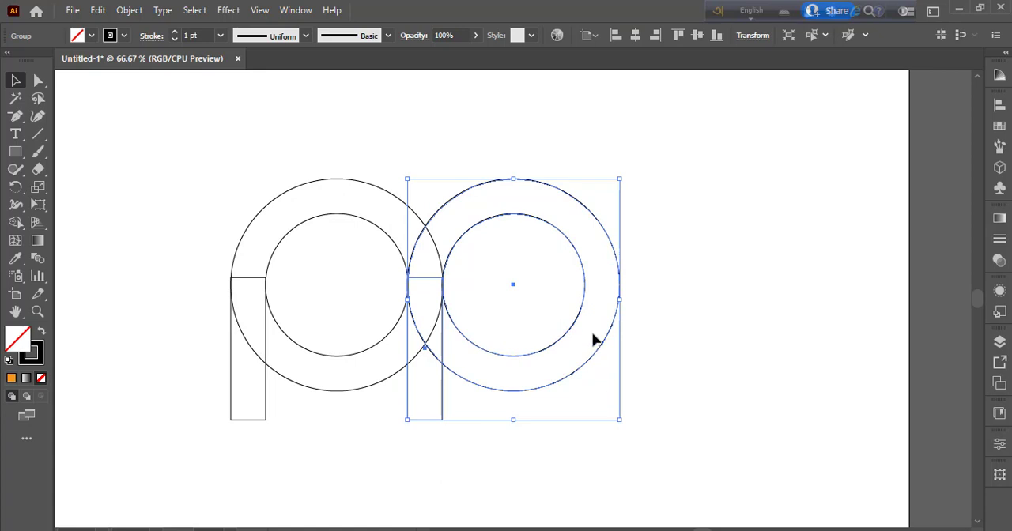
Step: Reflect the right-hand group across the vertical axis
{"action": "right_click", "coordinate": [585, 310]}
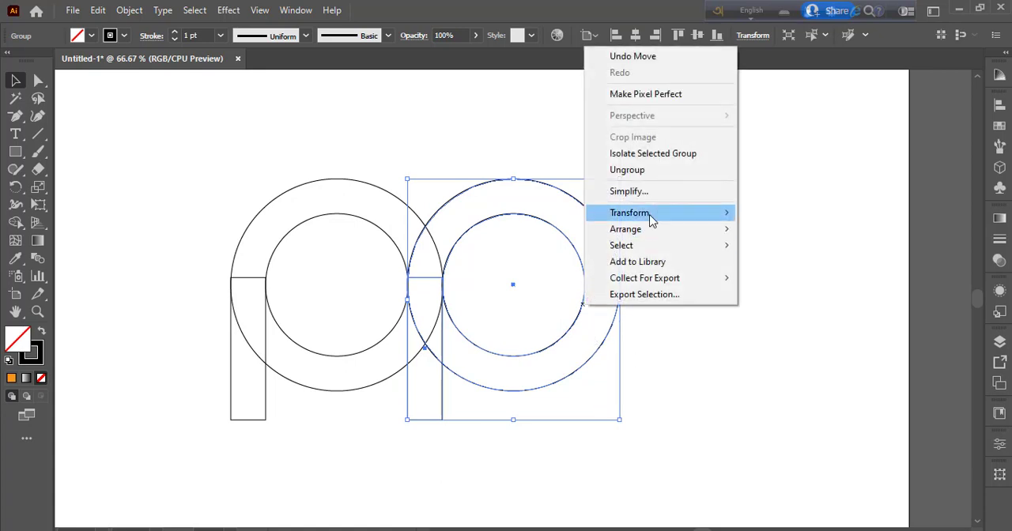
{"action": "mouse_move", "coordinate": [726, 212]}
{"action": "left_click", "coordinate": [771, 267]}
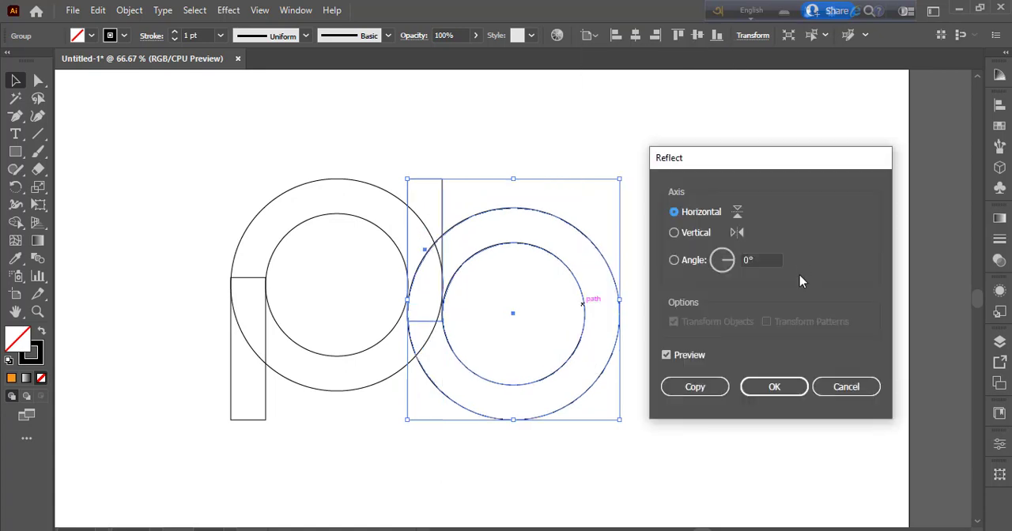
{"action": "left_click", "coordinate": [694, 234]}
{"action": "left_click", "coordinate": [773, 387]}
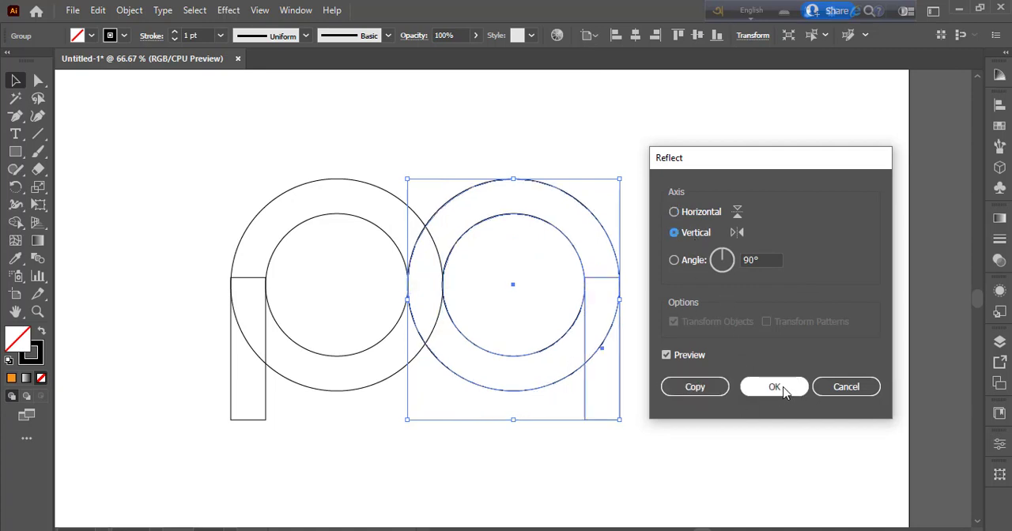
{"action": "left_click", "coordinate": [726, 389]}
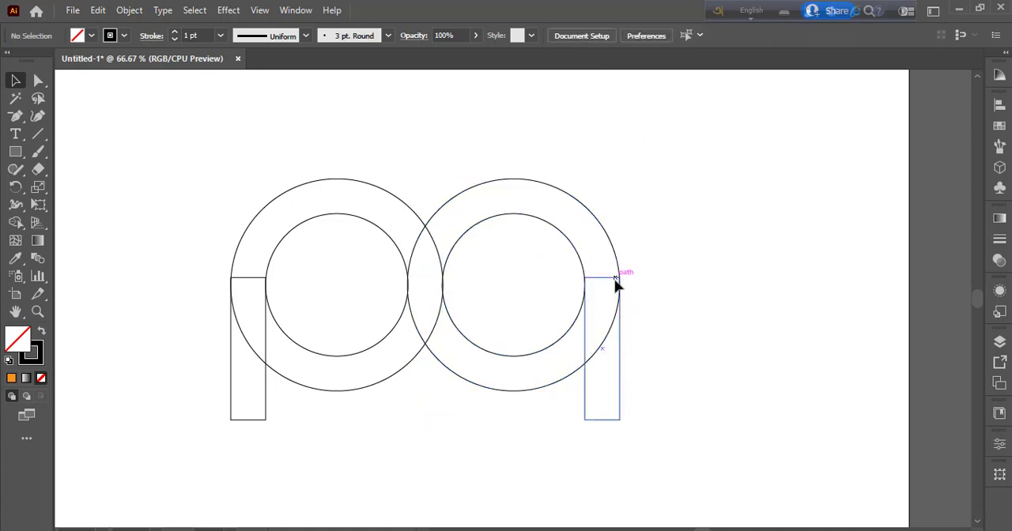
Step: Reflect the right-hand group across the horizontal axis so its stem points upward
{"action": "left_click", "coordinate": [614, 282]}
{"action": "right_click", "coordinate": [615, 282]}
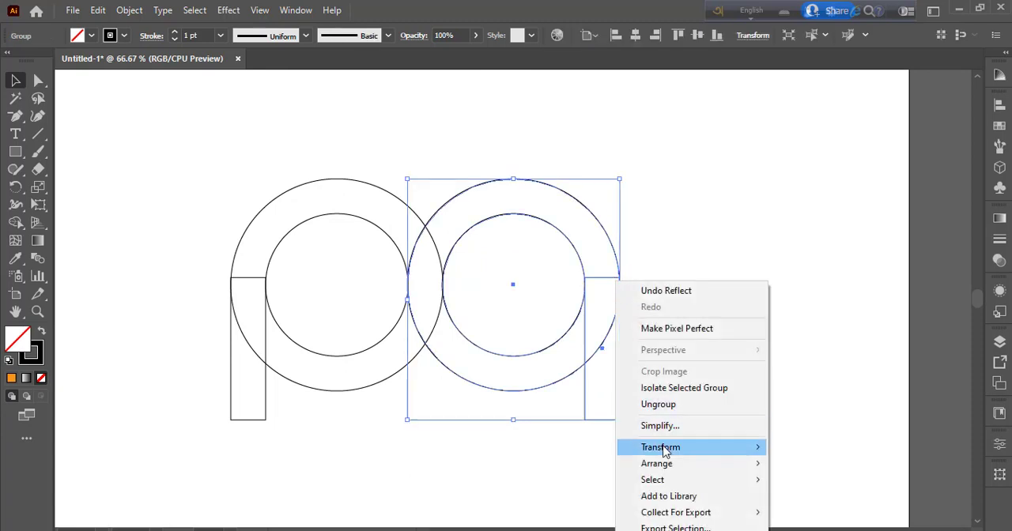
{"action": "mouse_move", "coordinate": [665, 448]}
{"action": "left_click", "coordinate": [806, 372]}
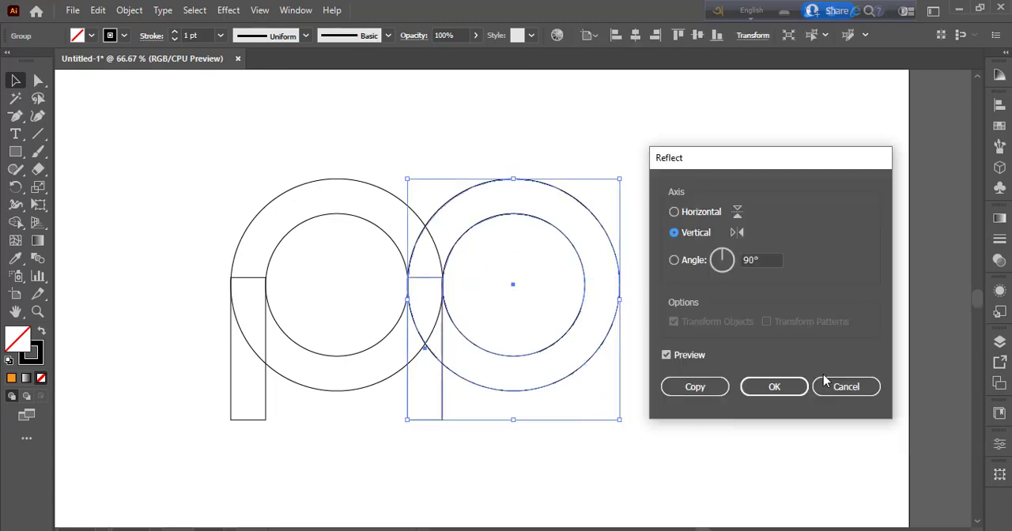
{"action": "left_click", "coordinate": [697, 215]}
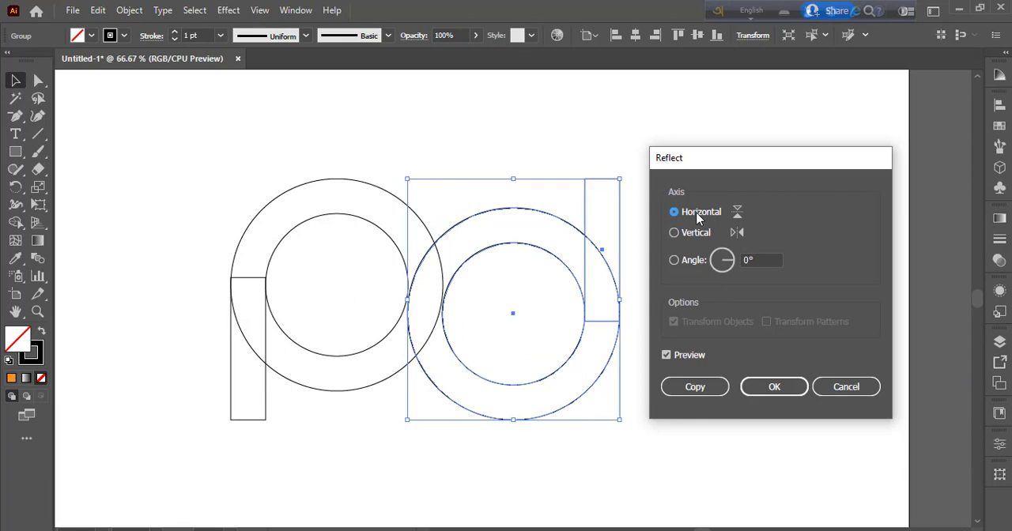
{"action": "key", "text": "Return"}
{"action": "left_click", "coordinate": [538, 264]}
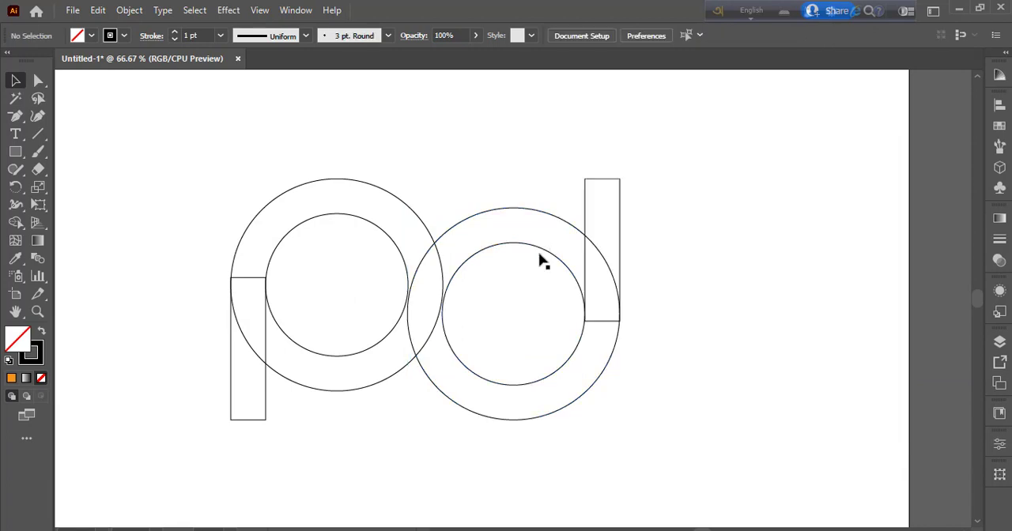
Step: Draw a horizontal guide line from the left circles' centre to beyond the right-hand group
{"action": "left_click", "coordinate": [38, 133]}
{"action": "left_click", "coordinate": [406, 301]}
{"action": "left_click", "coordinate": [540, 319]}
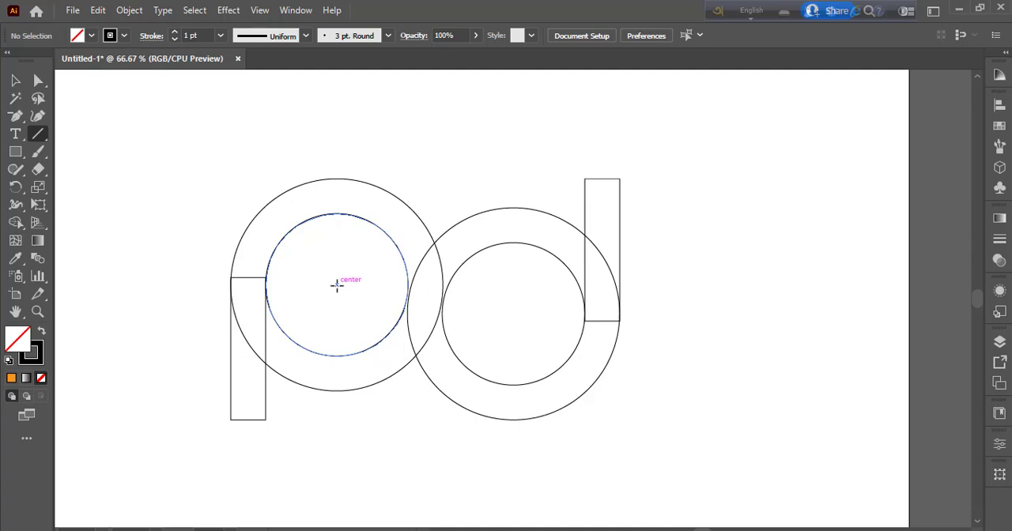
{"action": "left_click_drag", "start_coordinate": [336, 284], "coordinate": [731, 285]}
{"action": "left_click", "coordinate": [15, 80]}
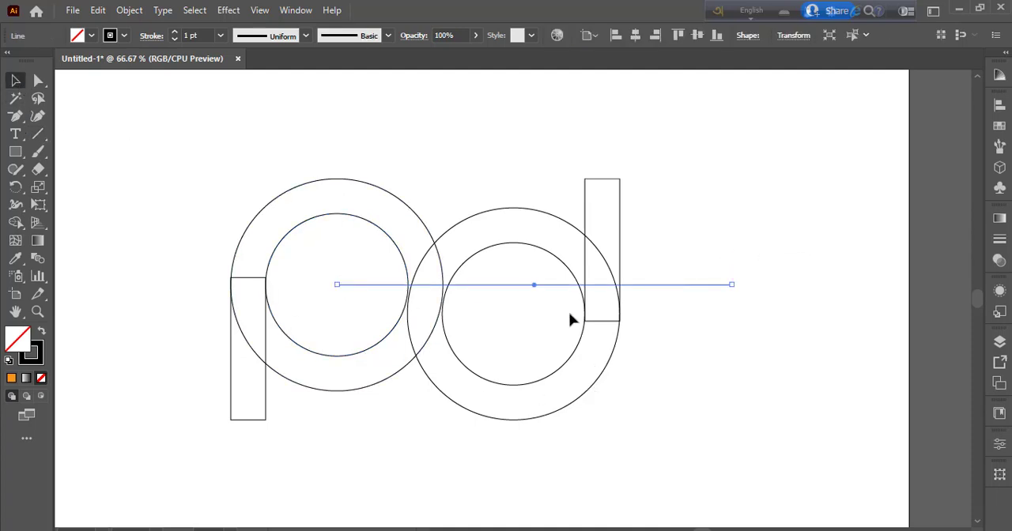
Step: Move the right-hand group up until its circles' centre sits on the guide line, and delete the line
{"action": "left_click", "coordinate": [578, 355]}
{"action": "left_click", "coordinate": [578, 355]}
{"action": "left_click_drag", "start_coordinate": [578, 355], "coordinate": [576, 339]}
{"action": "left_click", "coordinate": [620, 446]}
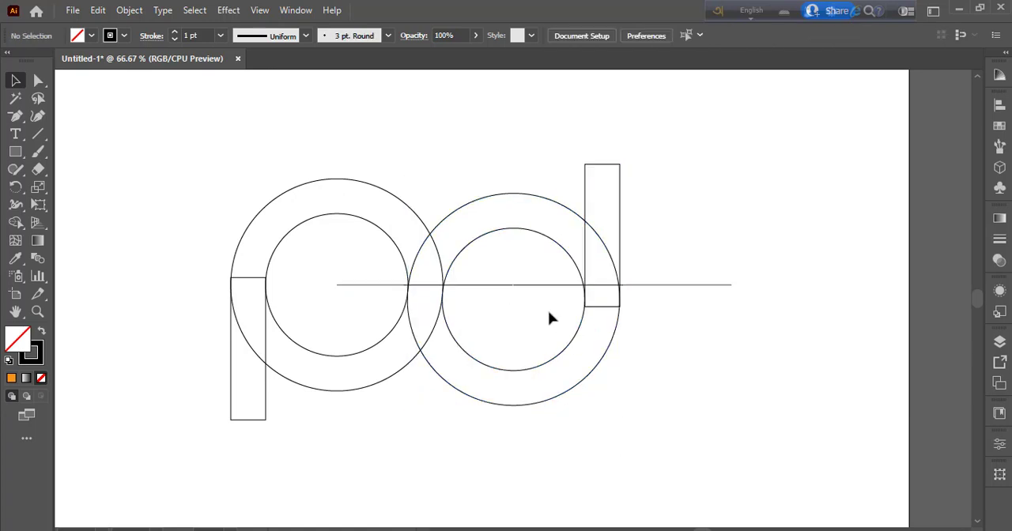
{"action": "left_click", "coordinate": [588, 310]}
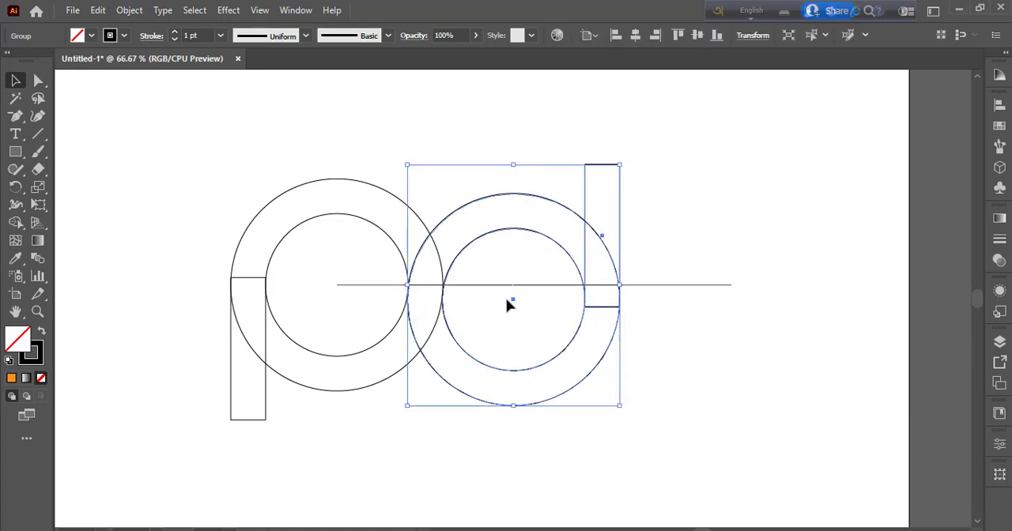
{"action": "left_click_drag", "start_coordinate": [511, 298], "coordinate": [512, 290]}
{"action": "left_click", "coordinate": [711, 408]}
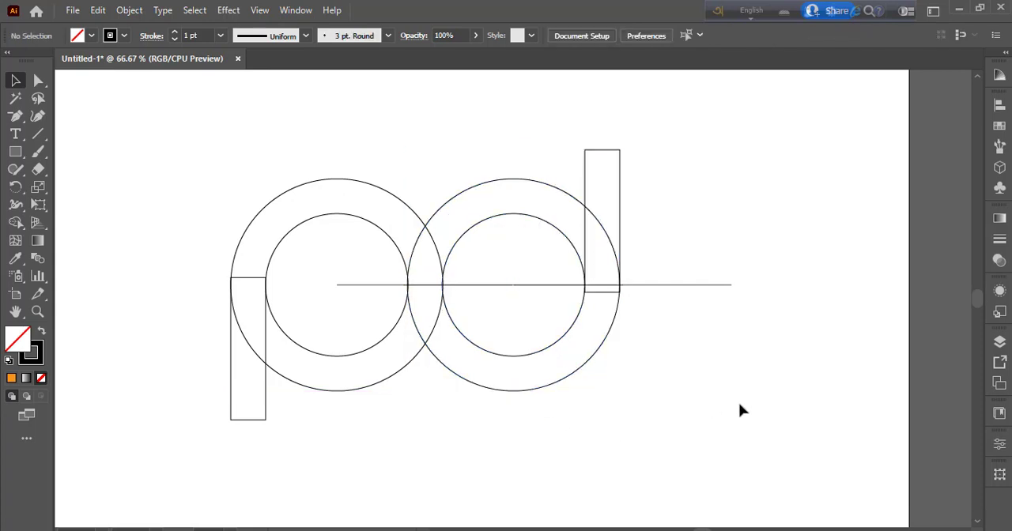
{"action": "left_click", "coordinate": [681, 285]}
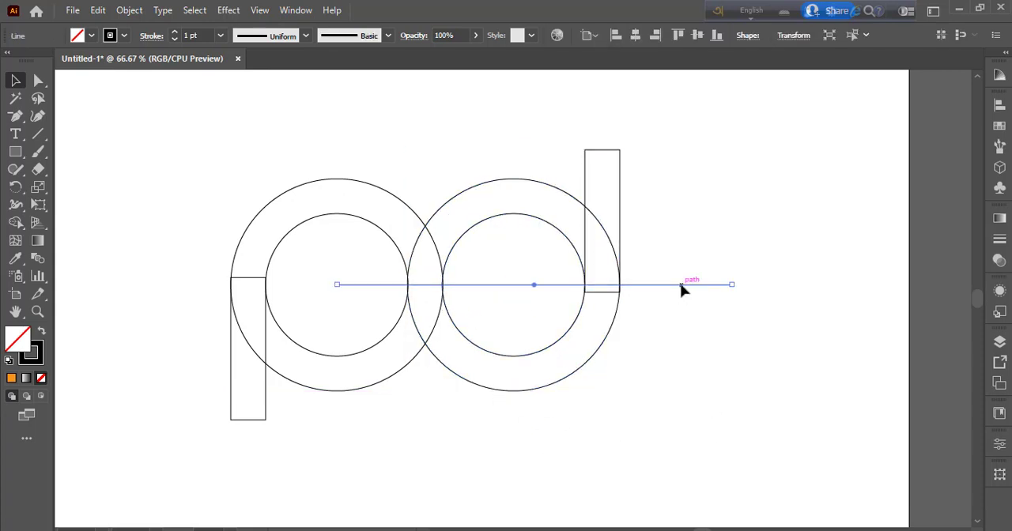
{"action": "key", "text": "Delete"}
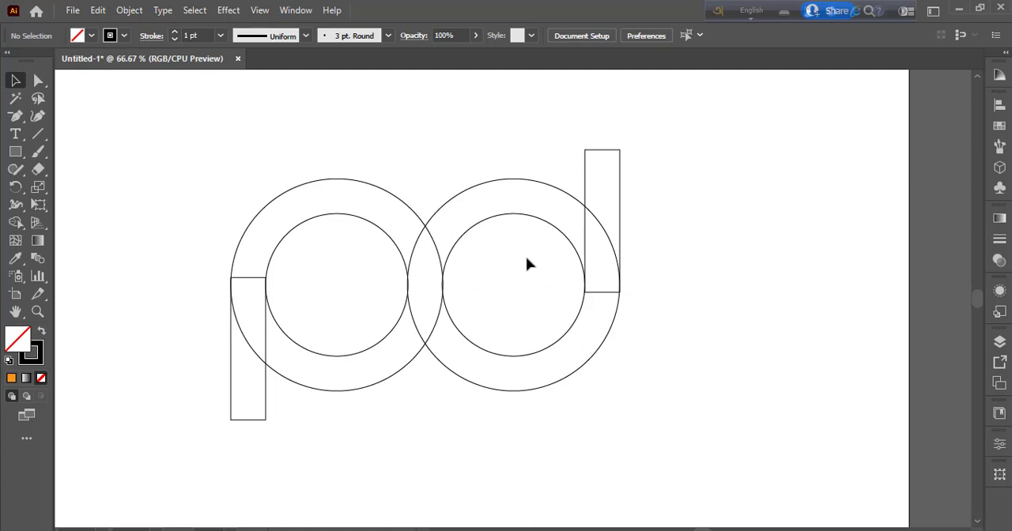
Step: Ungroup both the right-hand and left-hand groups of circles and rectangle
{"action": "left_click", "coordinate": [541, 189]}
{"action": "right_click", "coordinate": [536, 182]}
{"action": "left_click", "coordinate": [569, 307]}
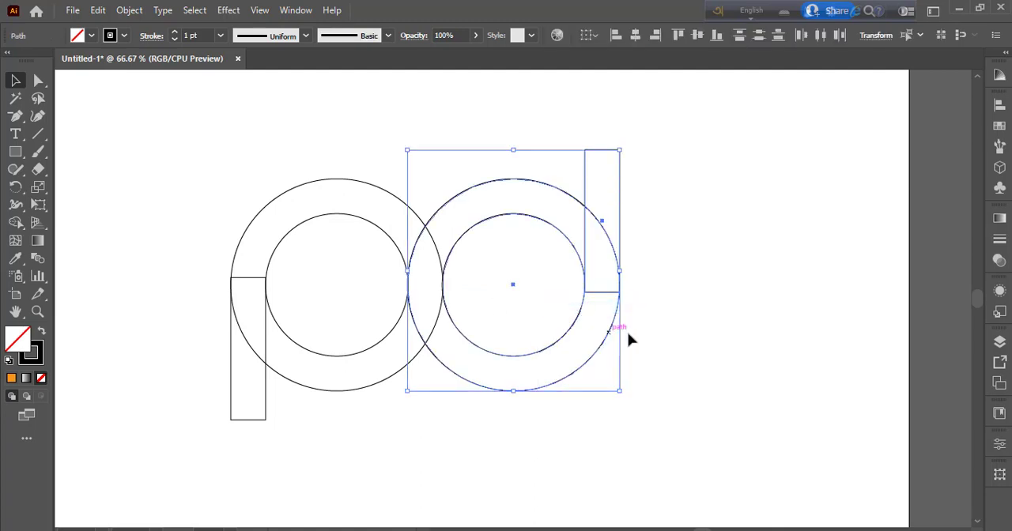
{"action": "left_click", "coordinate": [364, 212]}
{"action": "left_click", "coordinate": [364, 185]}
{"action": "right_click", "coordinate": [366, 182]}
{"action": "left_click", "coordinate": [407, 305]}
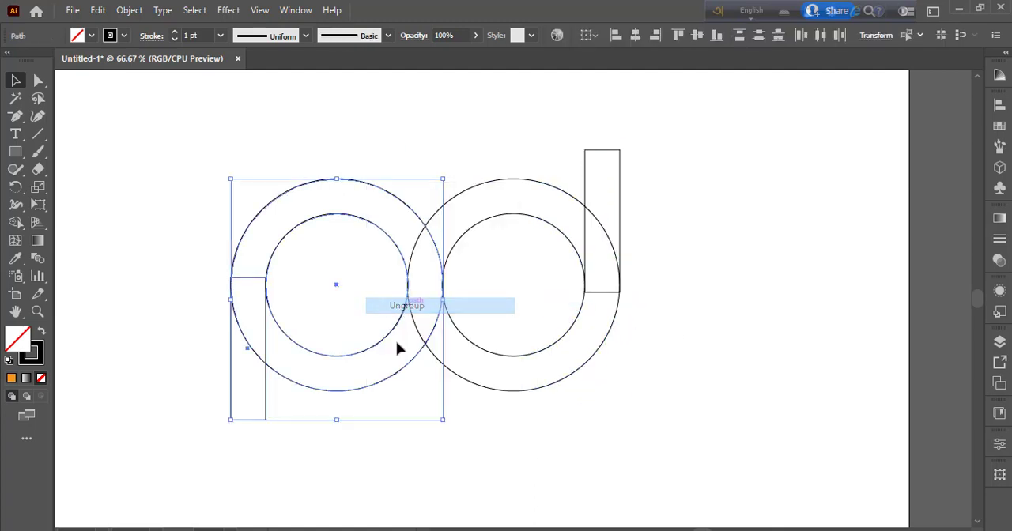
{"action": "left_click", "coordinate": [380, 441]}
Step: Offset the path of the left outer circle outward by 10 px
{"action": "left_click", "coordinate": [308, 189]}
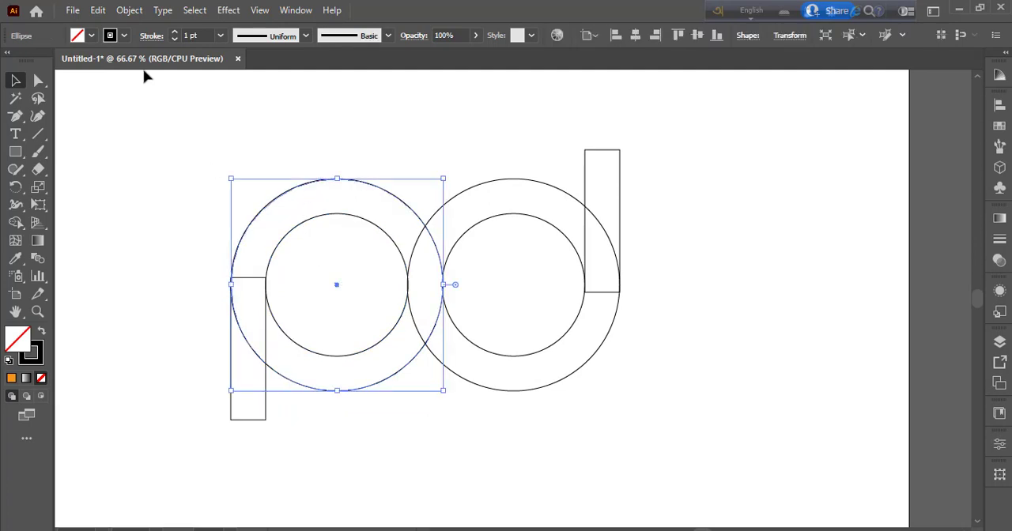
{"action": "left_click", "coordinate": [129, 10]}
{"action": "mouse_move", "coordinate": [290, 365]}
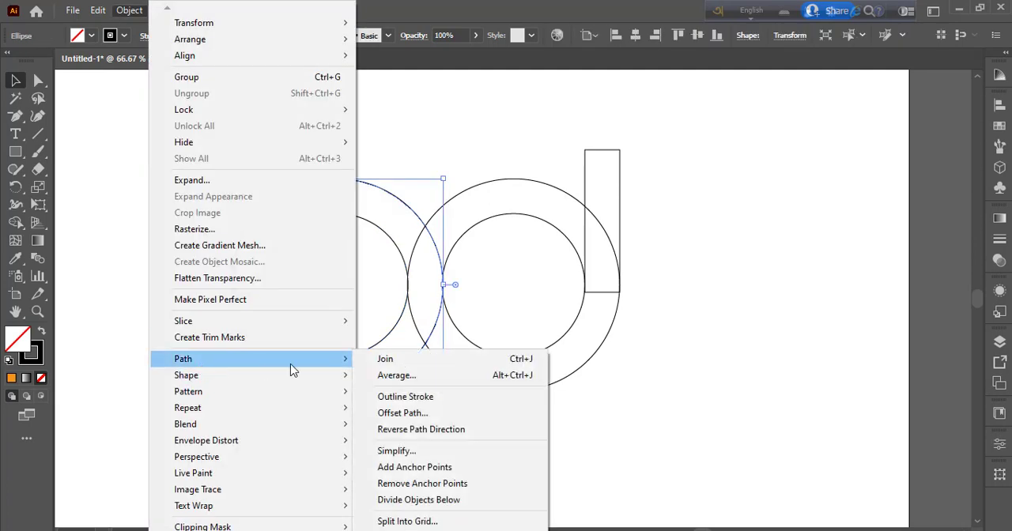
{"action": "left_click", "coordinate": [399, 425]}
{"action": "left_click", "coordinate": [716, 355]}
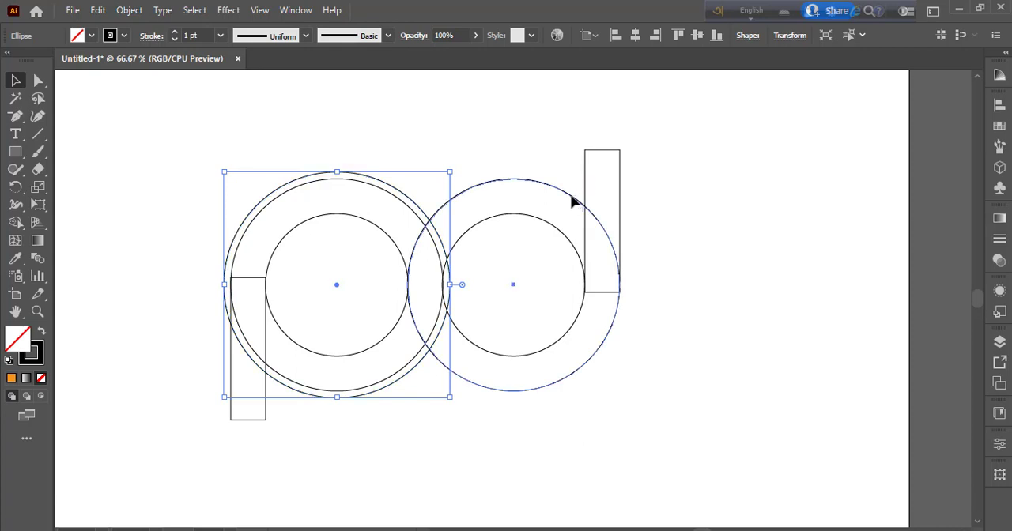
Step: Offset the path of the right outer circle outward by 10 px
{"action": "left_click", "coordinate": [574, 203]}
{"action": "left_click", "coordinate": [129, 10]}
{"action": "mouse_move", "coordinate": [204, 362]}
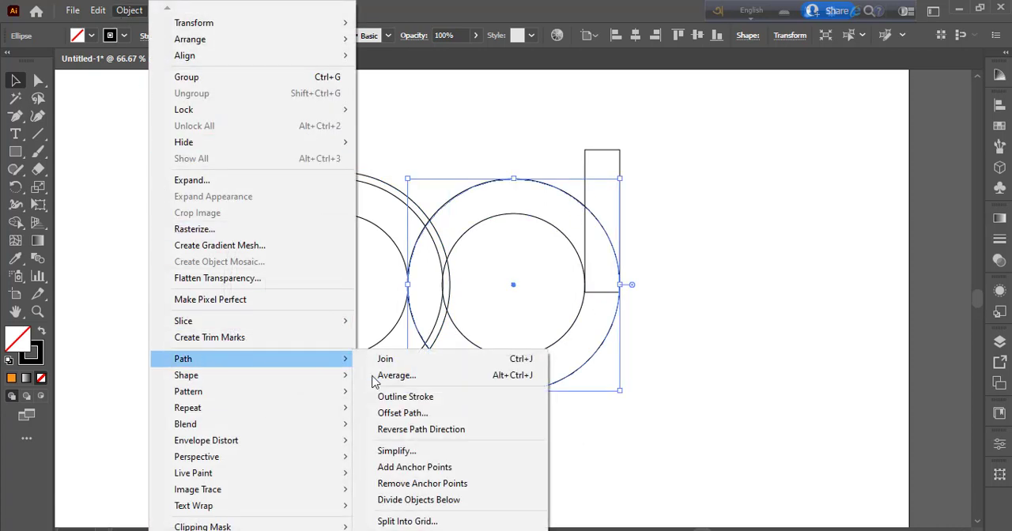
{"action": "left_click", "coordinate": [402, 413]}
{"action": "left_click", "coordinate": [726, 355]}
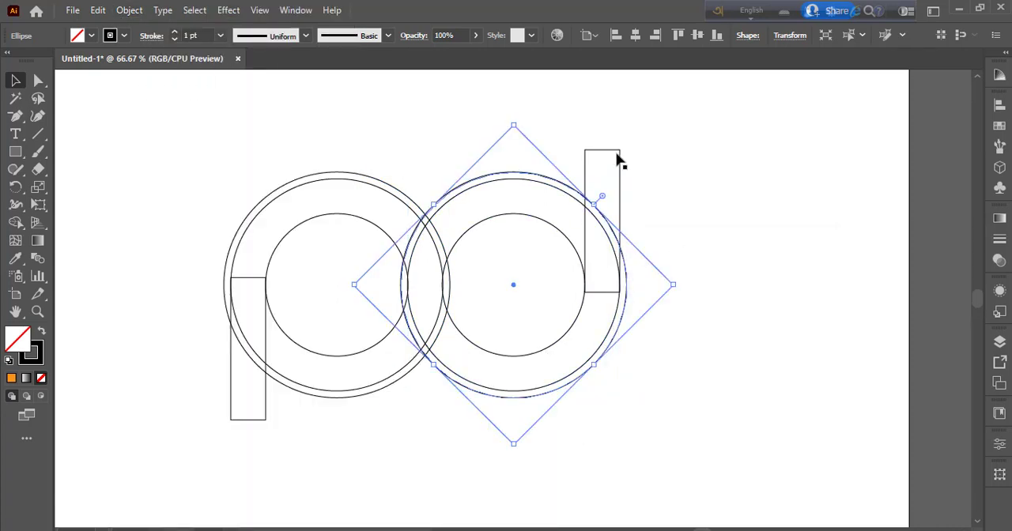
Step: Offset the path of the upper-right stem rectangle outward by 10 px
{"action": "left_click", "coordinate": [619, 158]}
{"action": "left_click", "coordinate": [129, 10]}
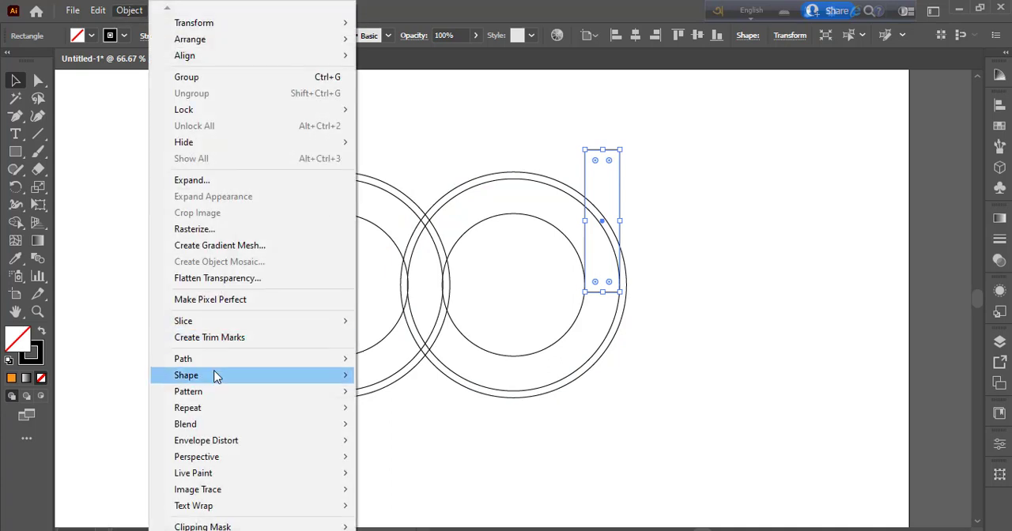
{"action": "mouse_move", "coordinate": [229, 361]}
{"action": "left_click", "coordinate": [403, 413]}
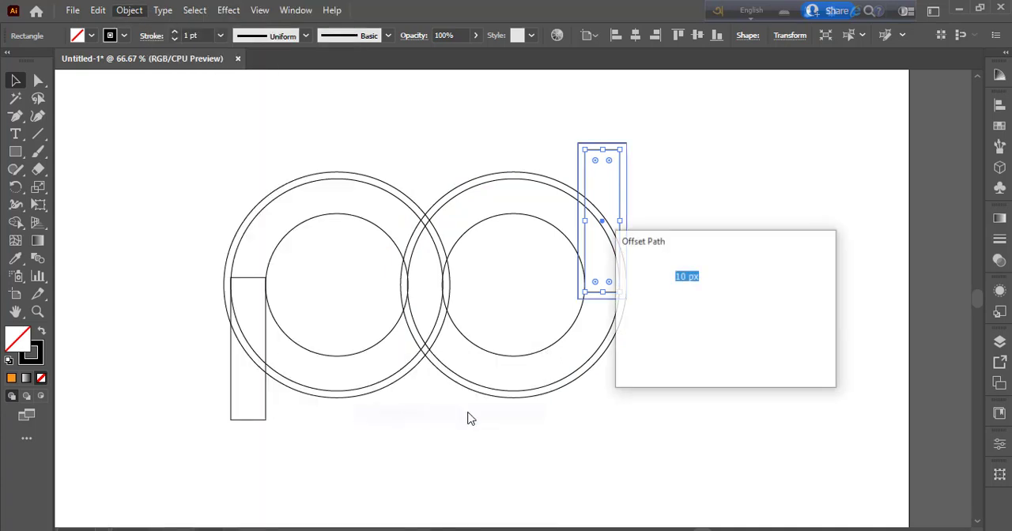
{"action": "left_click", "coordinate": [721, 355]}
Step: Offset the path of the lower-left stem rectangle outward by 10 px
{"action": "left_click", "coordinate": [267, 402]}
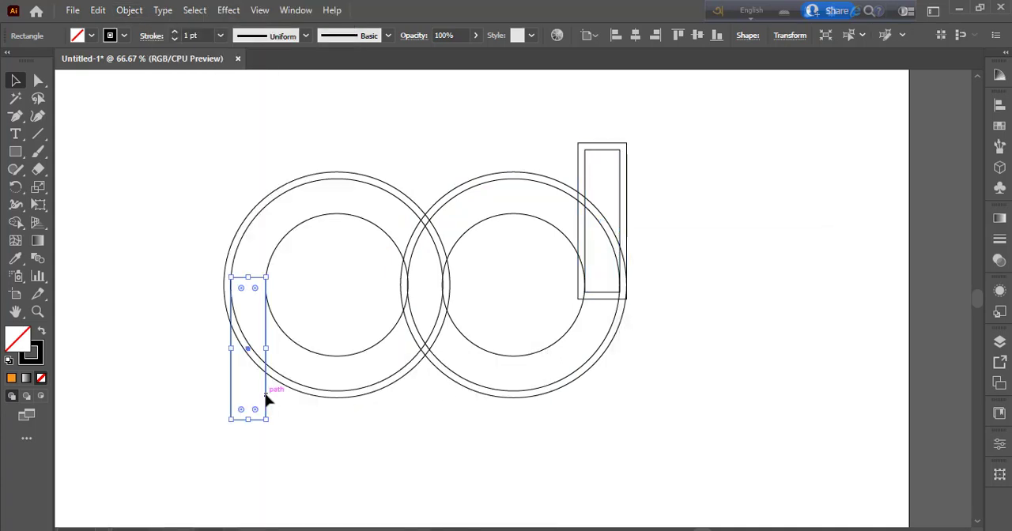
{"action": "left_click", "coordinate": [129, 10]}
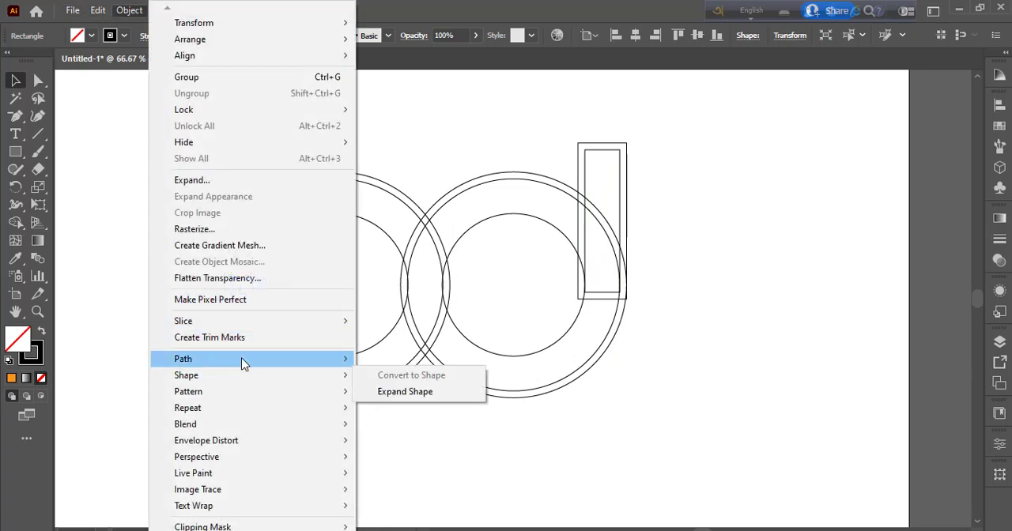
{"action": "mouse_move", "coordinate": [241, 357]}
{"action": "left_click", "coordinate": [404, 412]}
{"action": "left_click", "coordinate": [736, 366]}
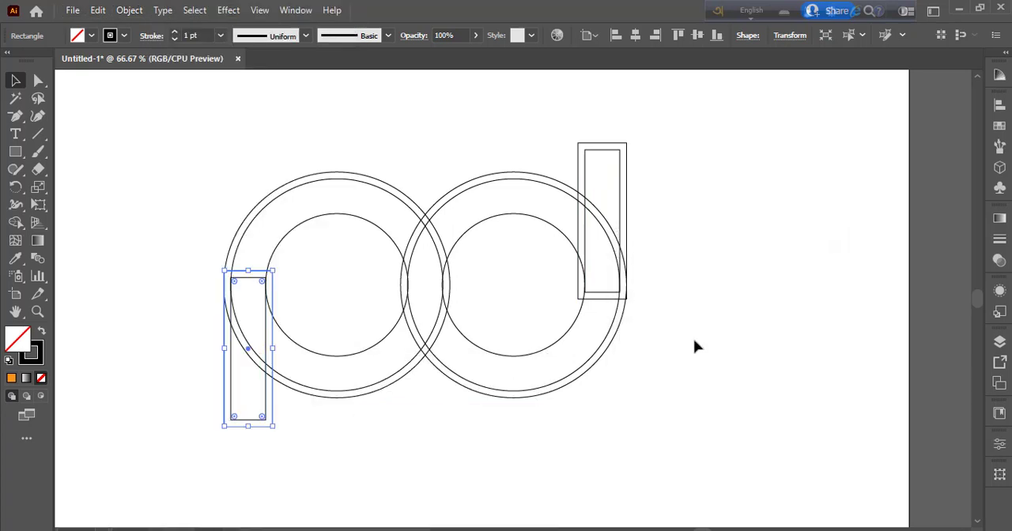
{"action": "left_click", "coordinate": [700, 306]}
Step: Swap fill and stroke on all shapes and merge their regions with Shape Builder into a black p, d and connecting S-shaped band
{"action": "left_click_drag", "start_coordinate": [192, 160], "coordinate": [693, 485]}
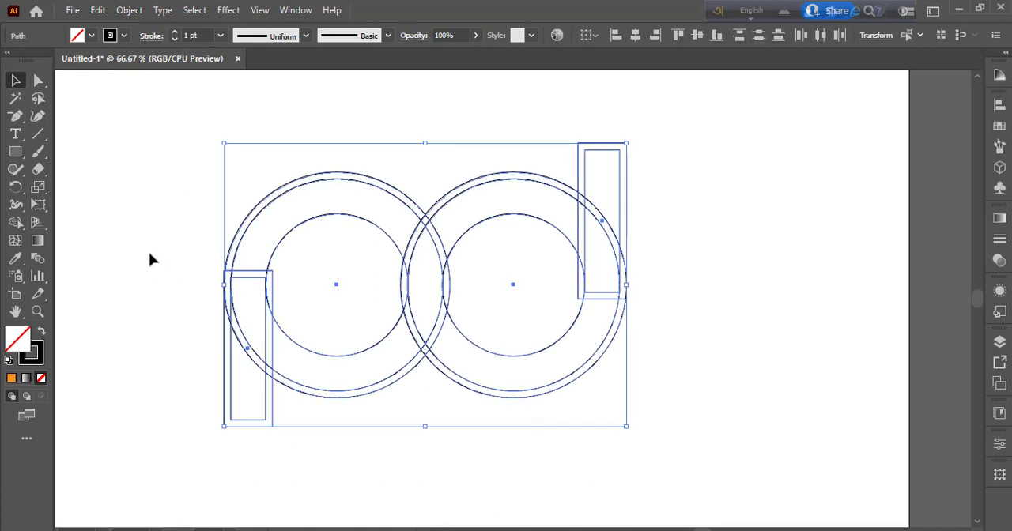
{"action": "left_click", "coordinate": [15, 223]}
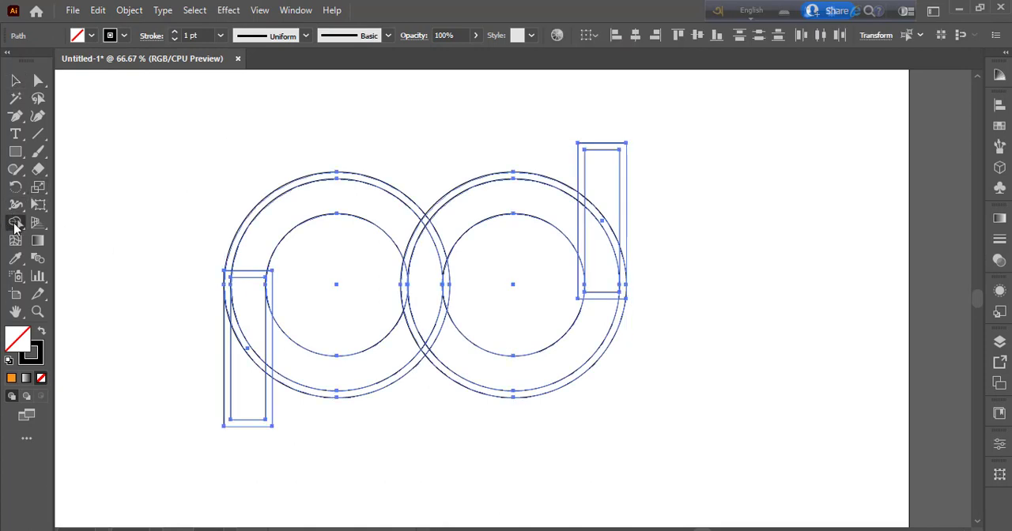
{"action": "left_click", "coordinate": [42, 333]}
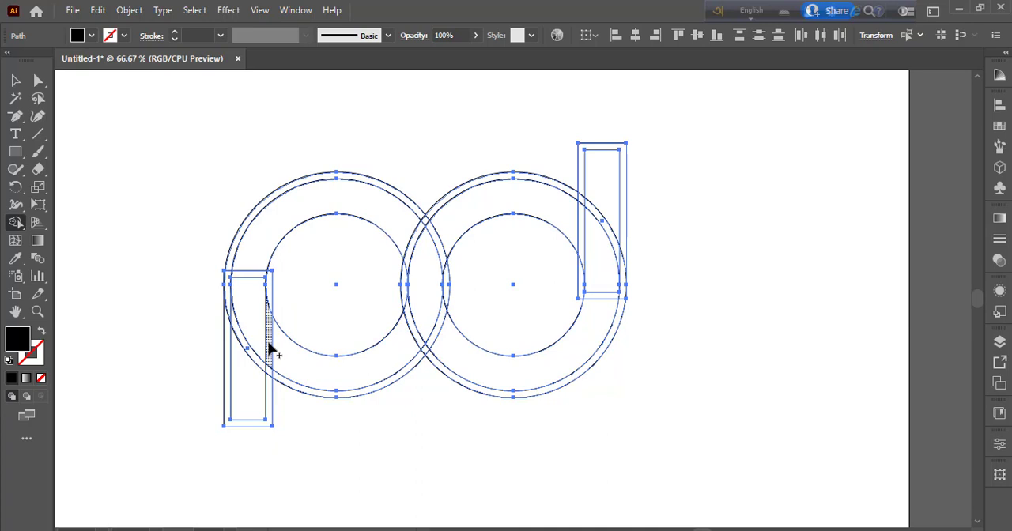
{"action": "mouse_move", "coordinate": [255, 256]}
{"action": "left_mouse_down"}
{"action": "mouse_move", "coordinate": [248, 377]}
{"action": "mouse_move", "coordinate": [447, 236]}
{"action": "left_mouse_up"}
{"action": "left_click_drag", "start_coordinate": [599, 250], "coordinate": [597, 326]}
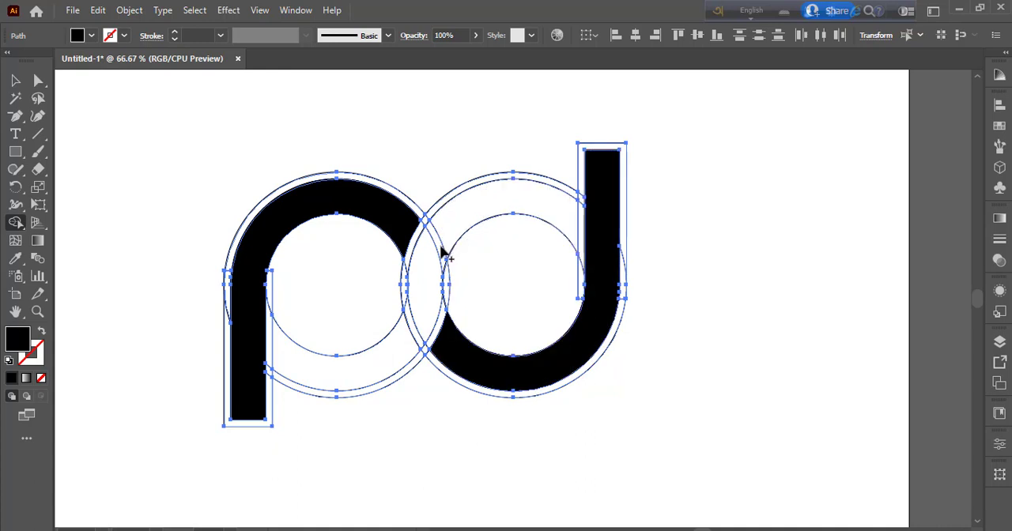
{"action": "mouse_move", "coordinate": [547, 211]}
{"action": "left_mouse_down"}
{"action": "mouse_move", "coordinate": [459, 227]}
{"action": "mouse_move", "coordinate": [432, 280]}
{"action": "mouse_move", "coordinate": [406, 388]}
{"action": "mouse_move", "coordinate": [419, 320]}
{"action": "left_mouse_up"}
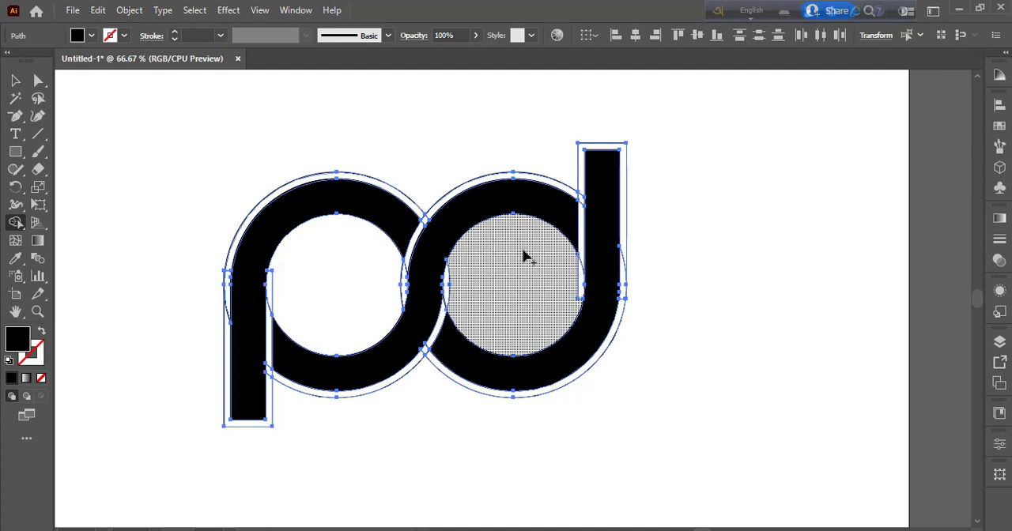
Step: Remove the leftover offset outline regions around the rings and both stems with Shape Builder
{"action": "left_click", "coordinate": [520, 175], "text": "alt"}
{"action": "left_click", "coordinate": [395, 190], "text": "alt"}
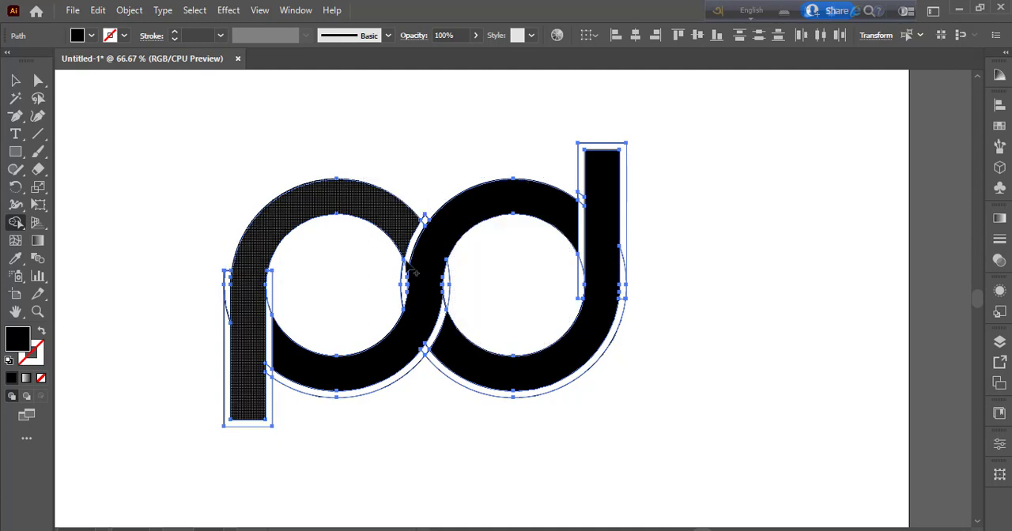
{"action": "left_click", "coordinate": [425, 220], "text": "alt"}
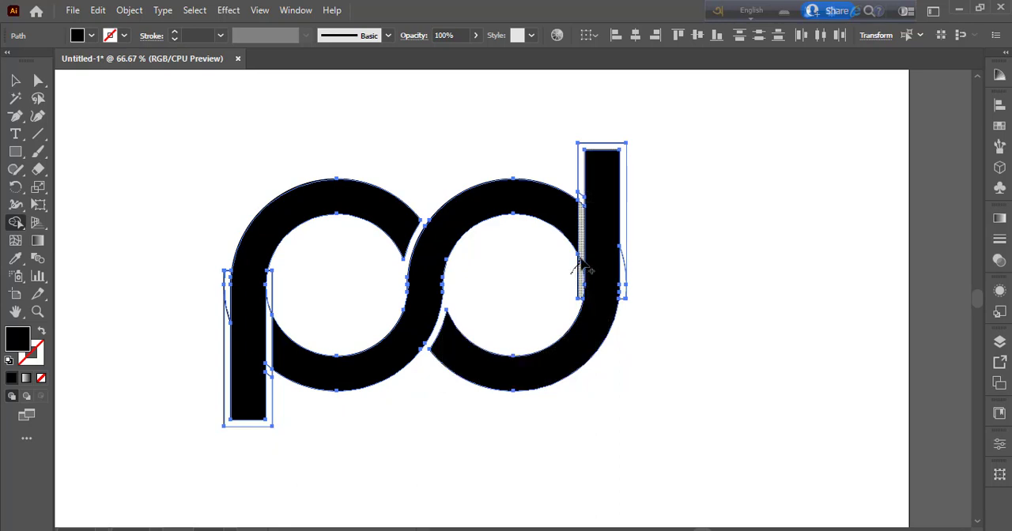
{"action": "left_click", "coordinate": [625, 278]}
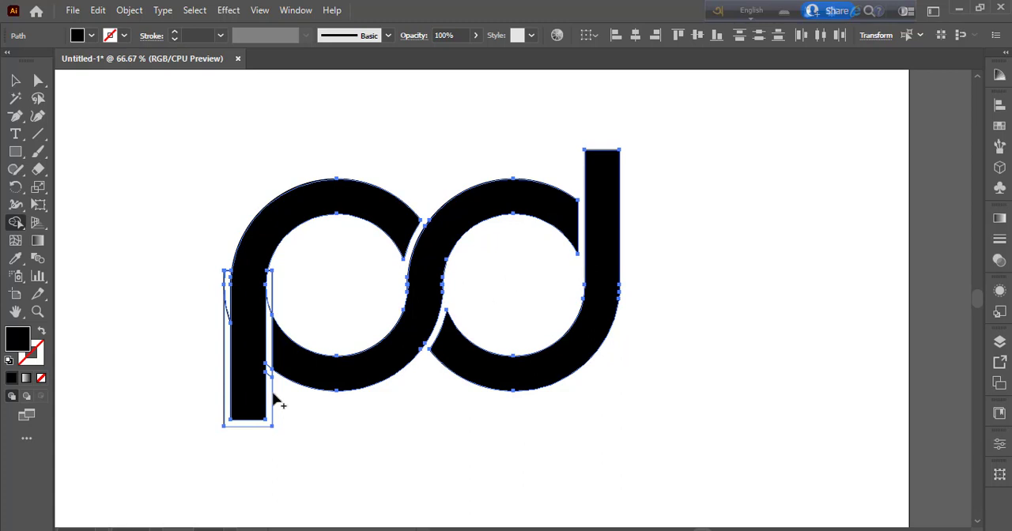
{"action": "left_click_drag", "start_coordinate": [276, 300], "coordinate": [278, 404]}
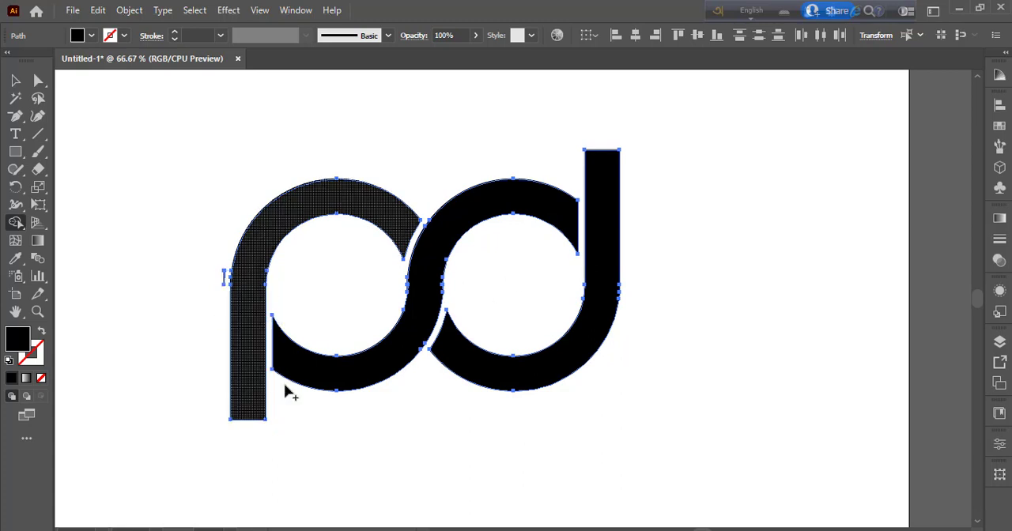
{"action": "left_click", "coordinate": [226, 289], "text": "alt"}
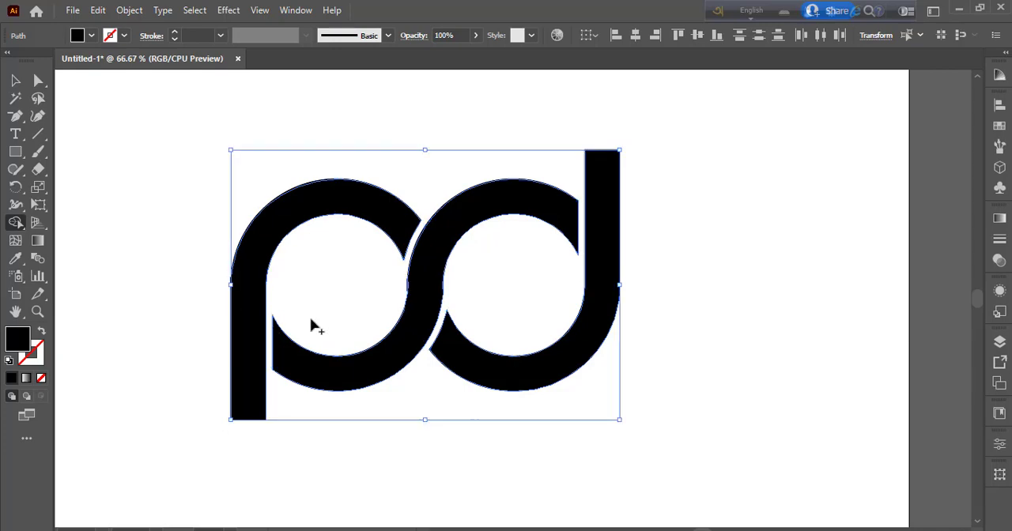
Step: Remove the thin slivers on both sides of the S-shaped band's middle with Shape Builder, and deselect the artwork
{"action": "key", "text": "ctrl+equal"}
{"action": "key", "text": "ctrl+equal"}
{"action": "key", "text": "ctrl+equal"}
{"action": "key", "text": "ctrl+equal"}
{"action": "key", "text": "ctrl+equal"}
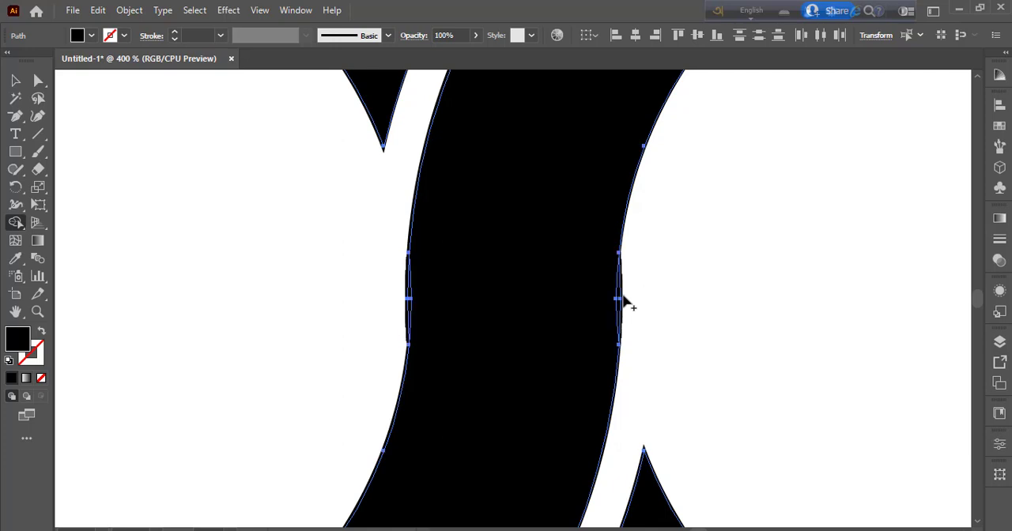
{"action": "left_click", "coordinate": [624, 308]}
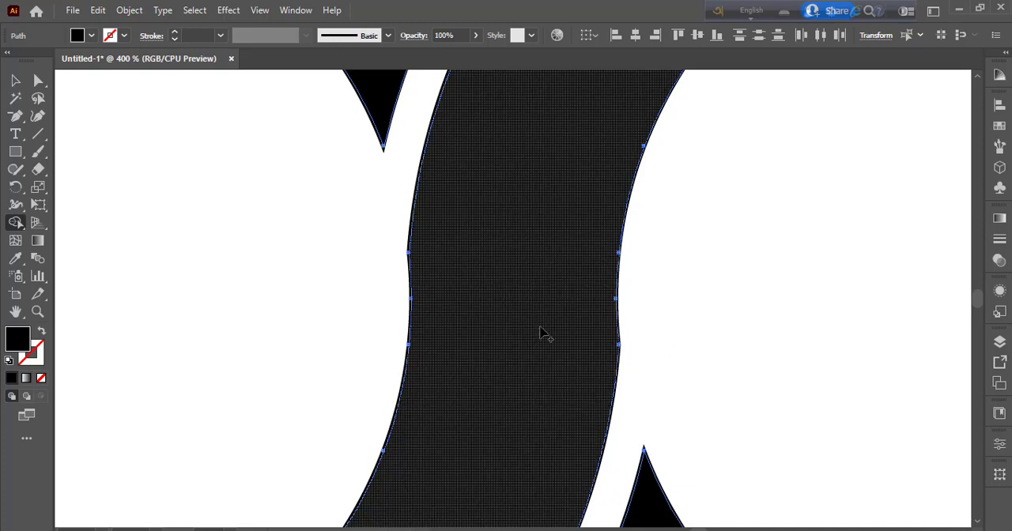
{"action": "scroll", "coordinate": [543, 335], "scroll_direction": "down", "scroll_amount": 6}
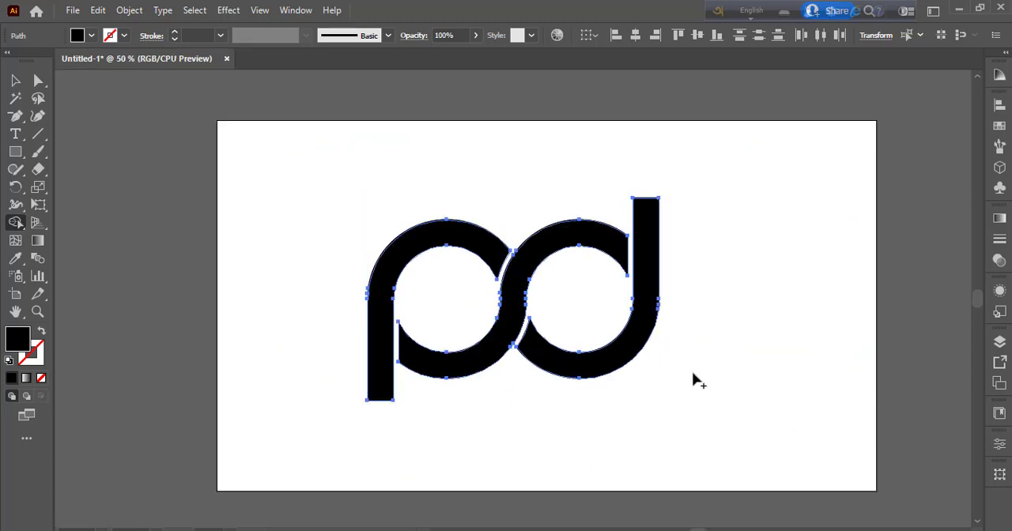
{"action": "left_click", "coordinate": [15, 82]}
{"action": "left_click", "coordinate": [332, 235]}
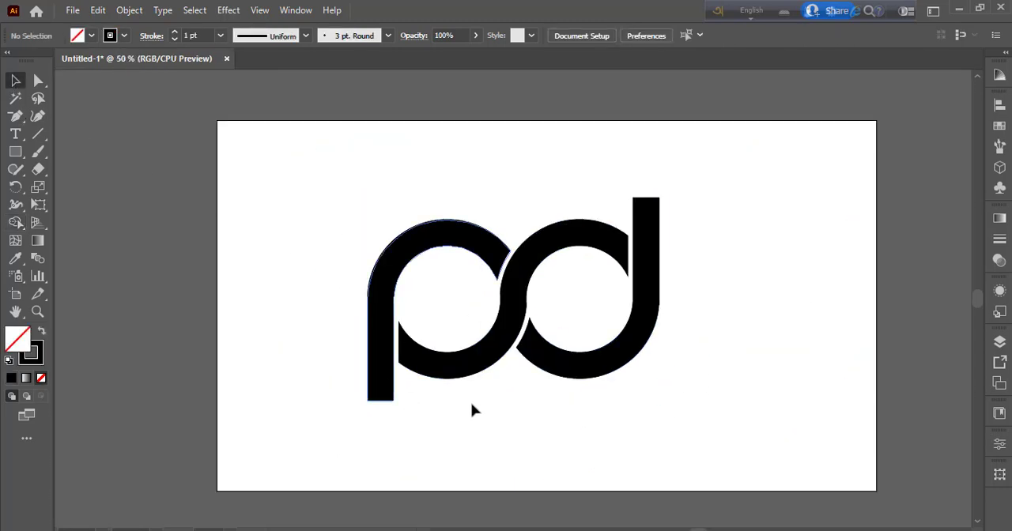
{"action": "left_click_drag", "start_coordinate": [316, 217], "coordinate": [667, 433]}
{"action": "left_click", "coordinate": [721, 386]}
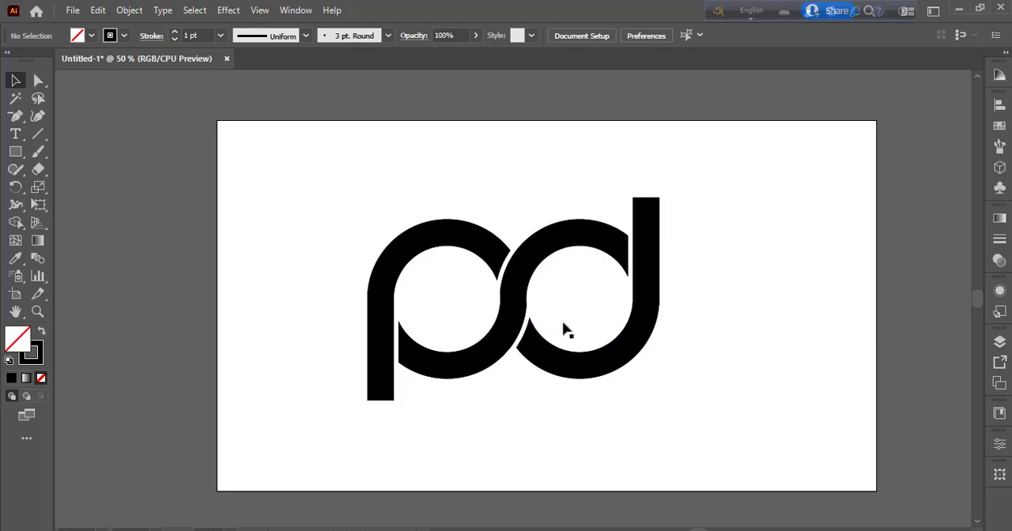
Step: Draw a thin rectangle as wide as the d's stem and move it just above the stem's top end
{"action": "left_click_drag", "start_coordinate": [15, 151], "coordinate": [59, 149]}
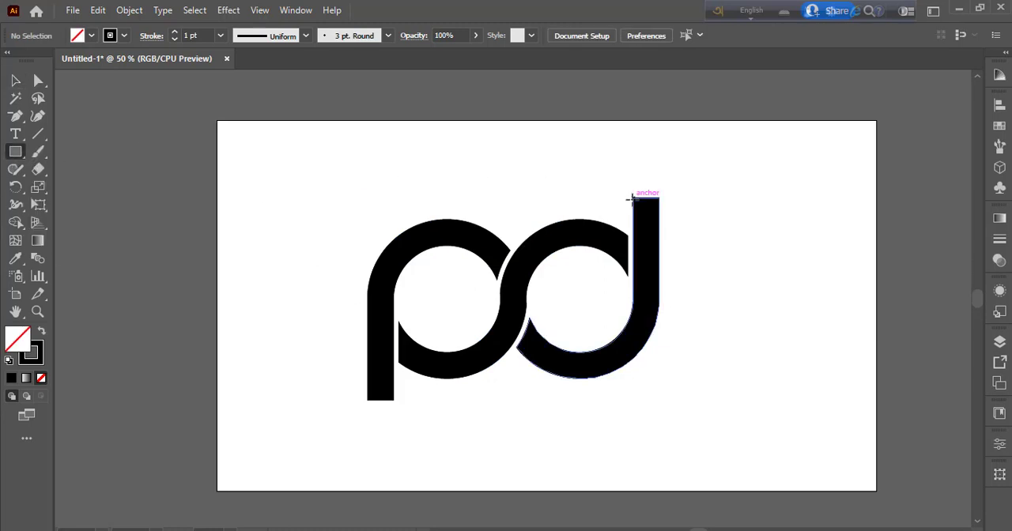
{"action": "left_click_drag", "start_coordinate": [633, 198], "coordinate": [661, 205]}
{"action": "key", "text": "v"}
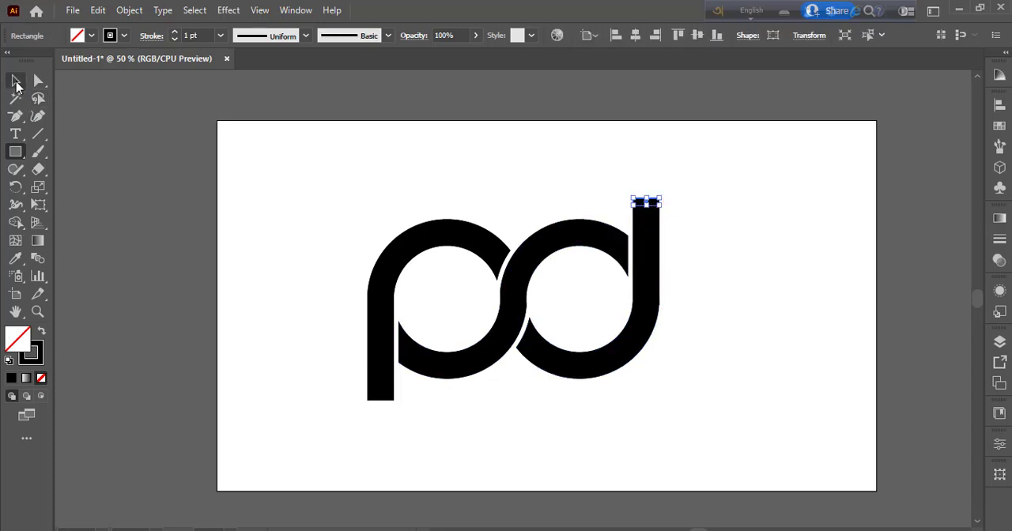
{"action": "key", "text": "shift+Up"}
{"action": "key", "text": "shift+Up"}
{"action": "key", "text": "shift+Up"}
{"action": "key", "text": "shift+Up"}
{"action": "key", "text": "shift+Up"}
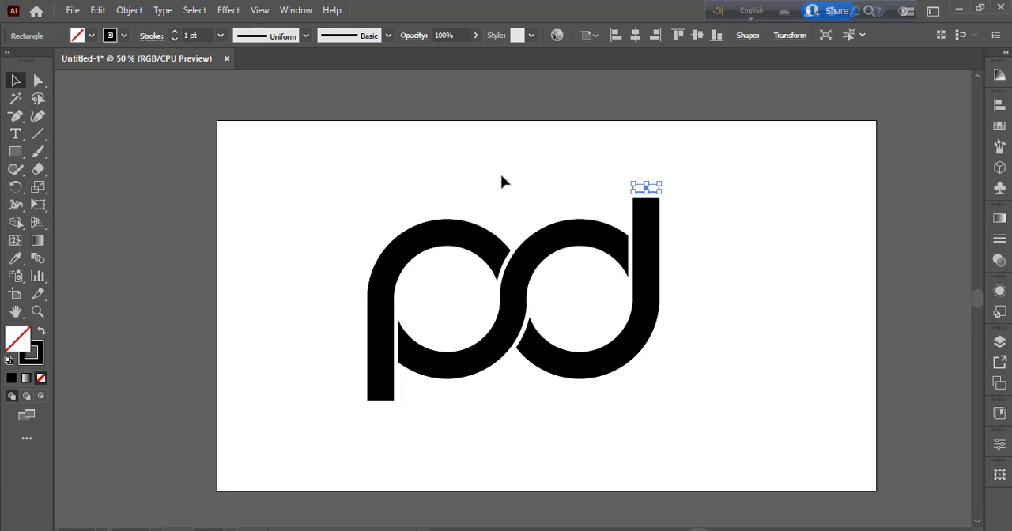
{"action": "left_click", "coordinate": [678, 223]}
Step: Give the small rectangle above the d's stem an orange fill and no stroke
{"action": "scroll", "coordinate": [678, 224], "scroll_direction": "left", "scroll_amount": 2}
{"action": "key", "text": "q"}
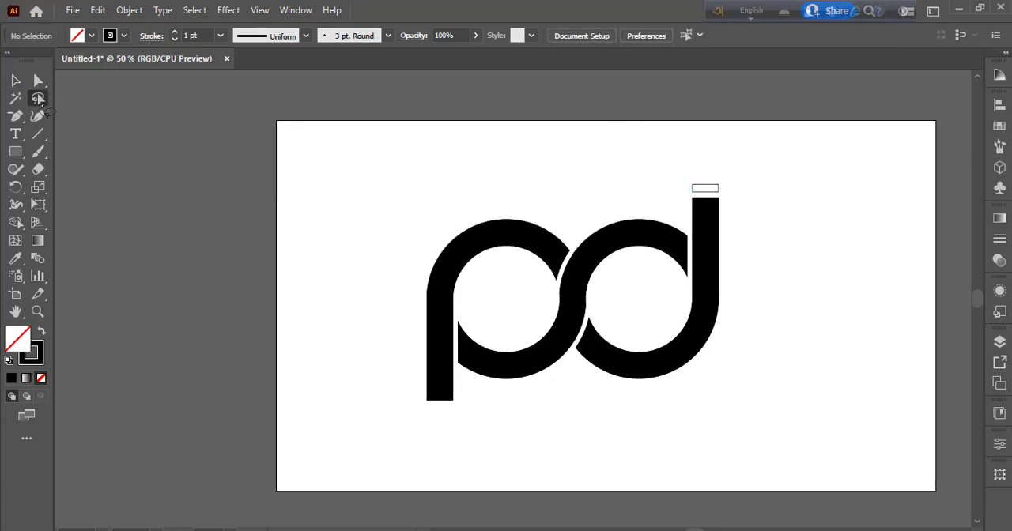
{"action": "left_click", "coordinate": [15, 80]}
{"action": "left_click", "coordinate": [705, 188]}
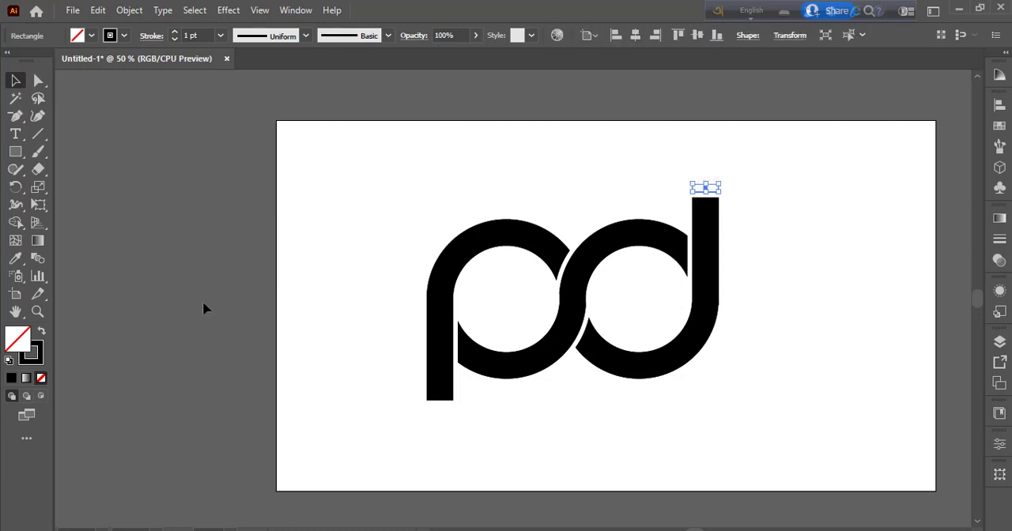
{"action": "left_click", "coordinate": [38, 354]}
{"action": "left_click", "coordinate": [41, 378]}
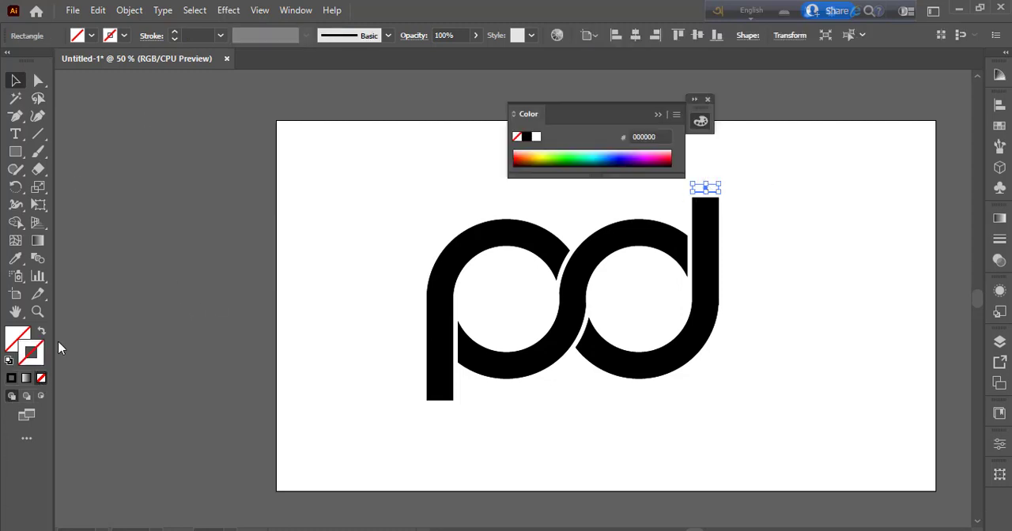
{"action": "left_click", "coordinate": [92, 36]}
{"action": "left_click", "coordinate": [143, 70]}
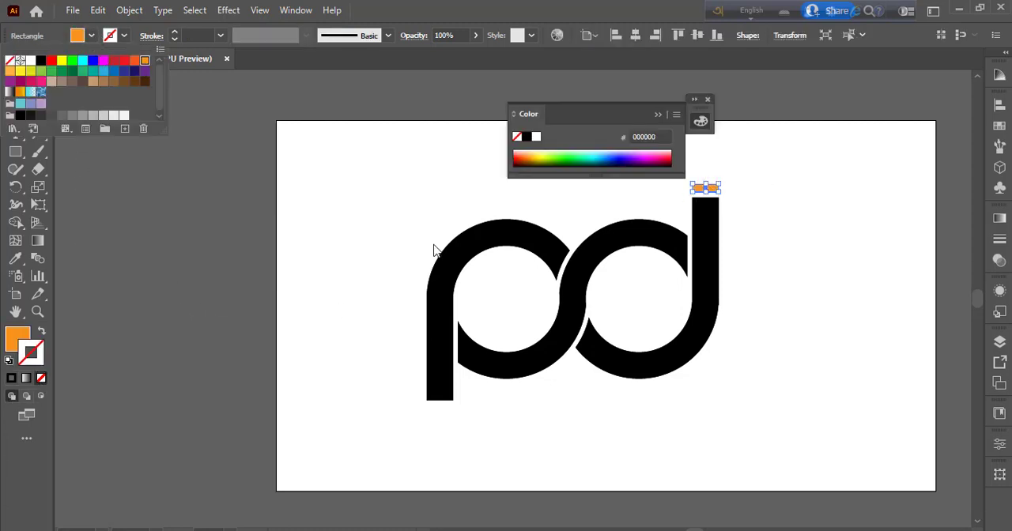
{"action": "left_click", "coordinate": [395, 219]}
Step: Place a copy of the orange bar just below the p's stem and close the floating Color panel
{"action": "left_click", "coordinate": [705, 191]}
{"action": "left_click", "coordinate": [783, 267]}
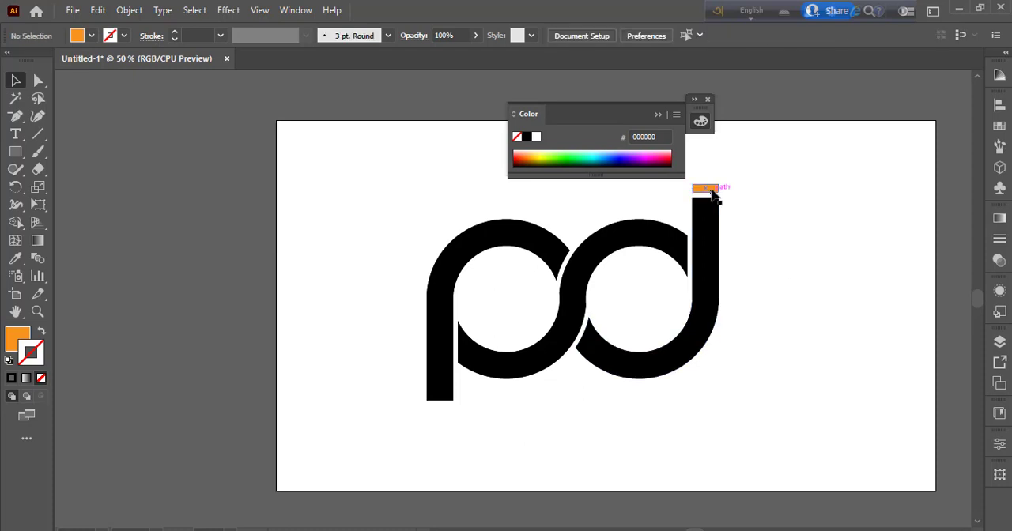
{"action": "left_click_drag", "start_coordinate": [714, 196], "coordinate": [562, 368]}
{"action": "left_click_drag", "start_coordinate": [458, 415], "coordinate": [448, 418]}
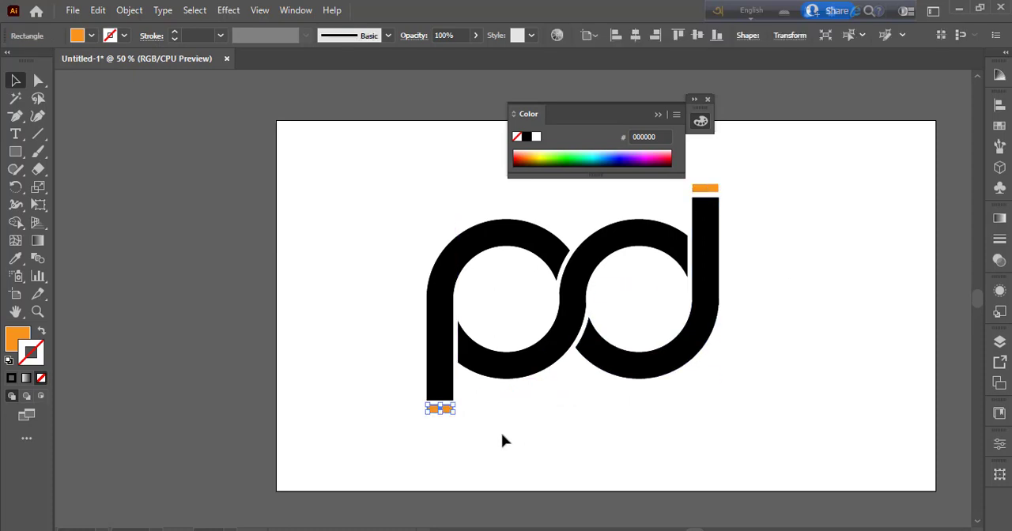
{"action": "left_click", "coordinate": [504, 445]}
{"action": "left_click", "coordinate": [708, 101]}
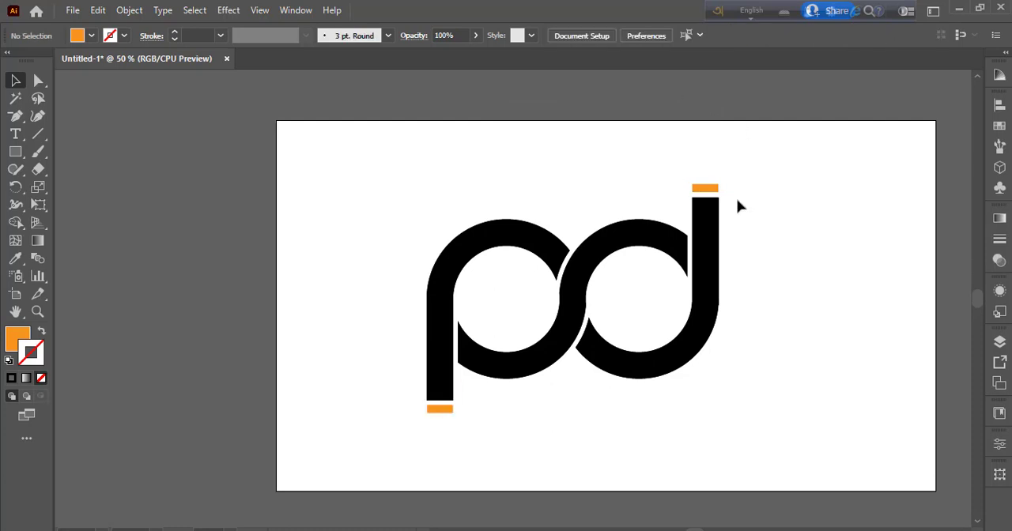
Step: Remove the stroke from the S-shaped middle band and fill it with the same orange
{"action": "left_click", "coordinate": [636, 237]}
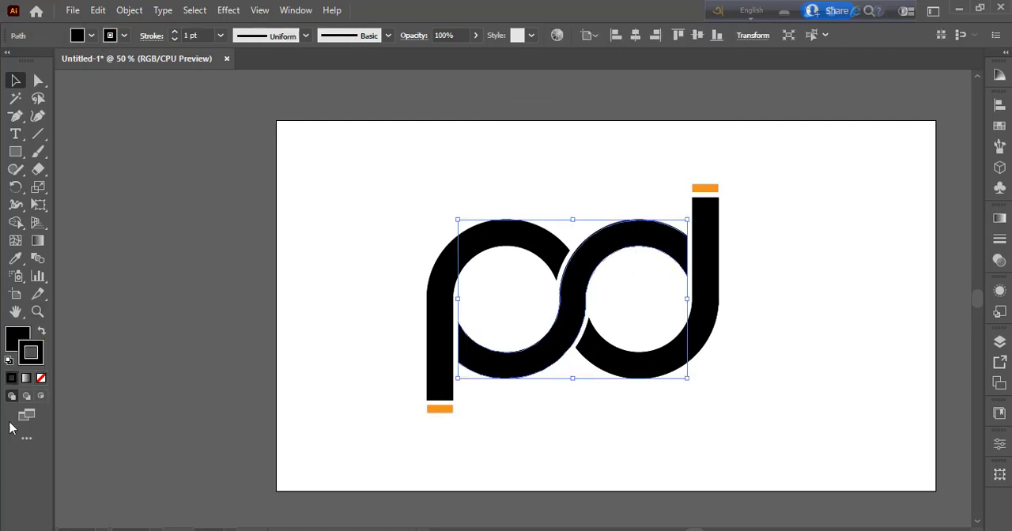
{"action": "left_click", "coordinate": [41, 378]}
{"action": "left_click", "coordinate": [93, 38]}
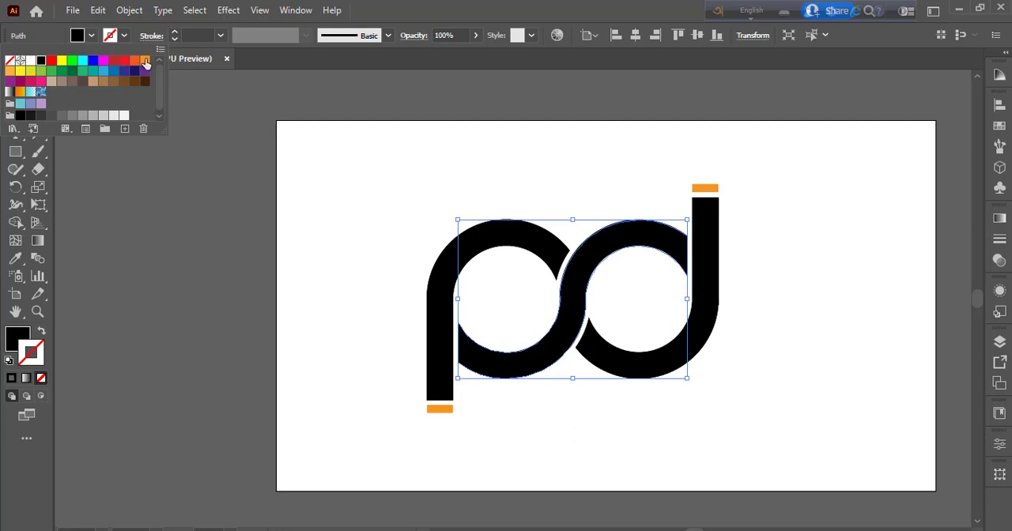
{"action": "left_click", "coordinate": [145, 61]}
{"action": "left_click", "coordinate": [320, 289]}
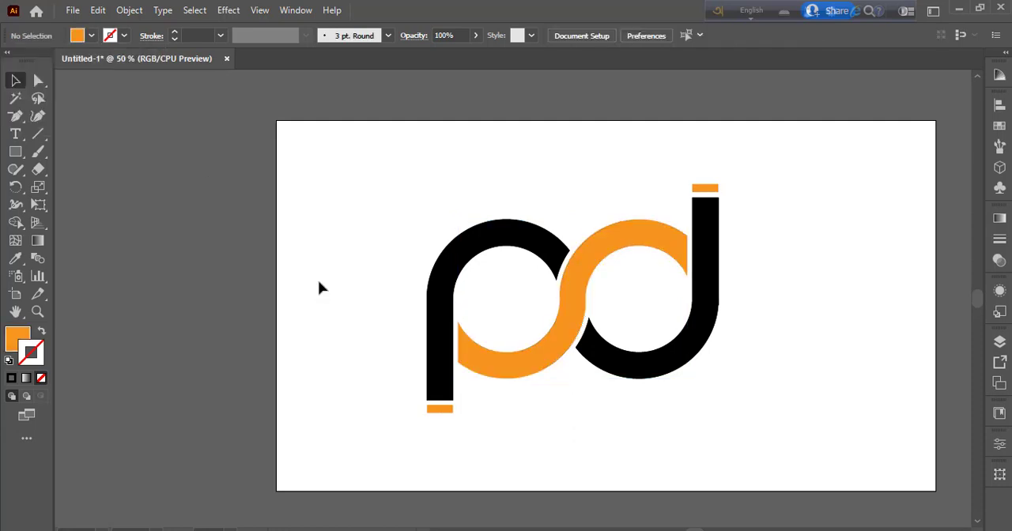
Step: Remove the stroke from the black p and d shapes
{"action": "left_click", "coordinate": [447, 279]}
{"action": "left_click", "coordinate": [41, 378]}
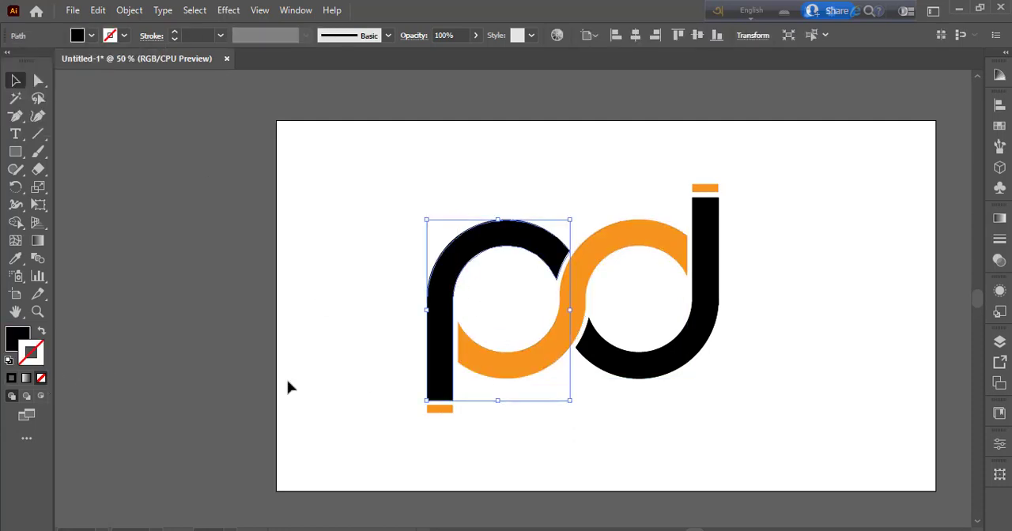
{"action": "left_click", "coordinate": [598, 458]}
{"action": "left_click", "coordinate": [644, 374]}
{"action": "left_click", "coordinate": [41, 380]}
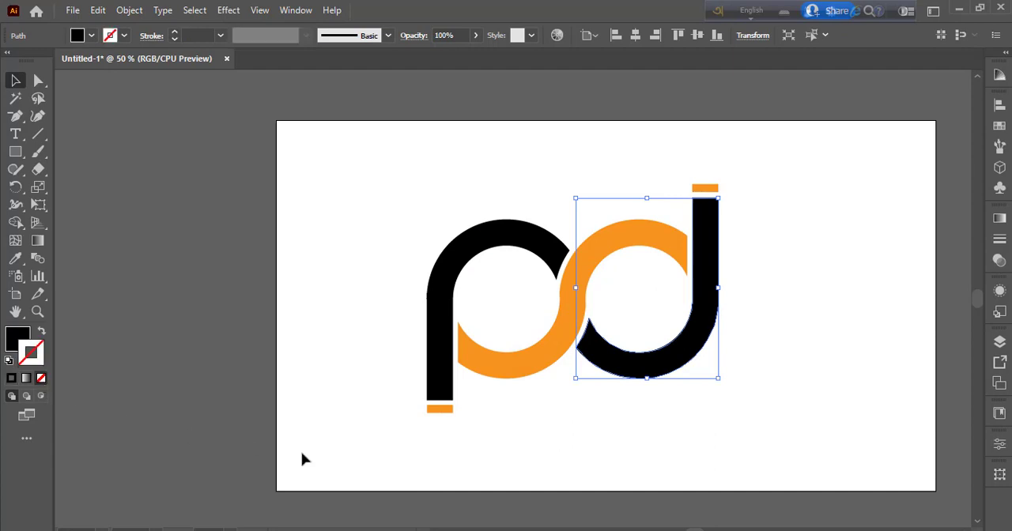
{"action": "left_click", "coordinate": [514, 451]}
Step: Delete the tiny stray stroked path on the outer edge of the d's stem where the straight part meets the curve
{"action": "key", "text": "ctrl+equal"}
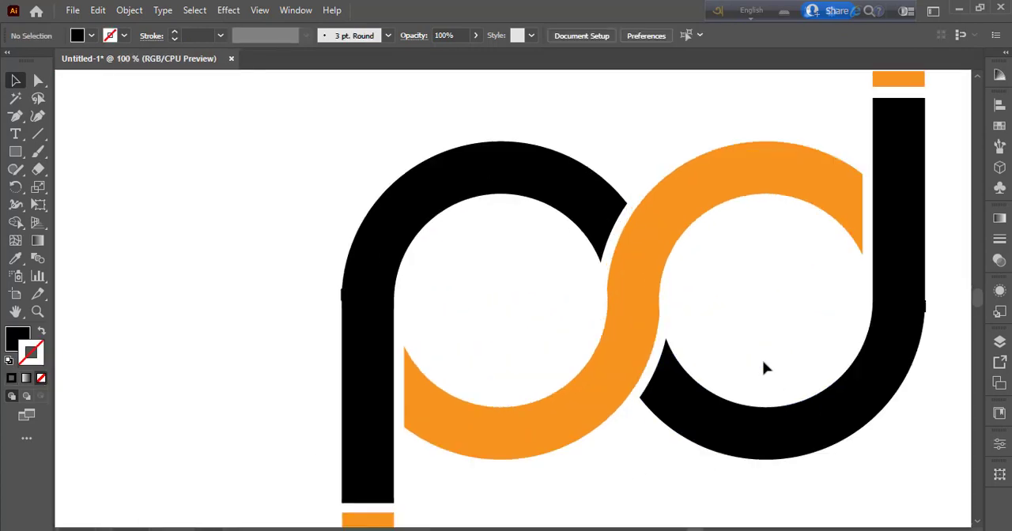
{"action": "key", "text": "ctrl+equal"}
{"action": "left_click_drag", "start_coordinate": [763, 366], "coordinate": [443, 371]}
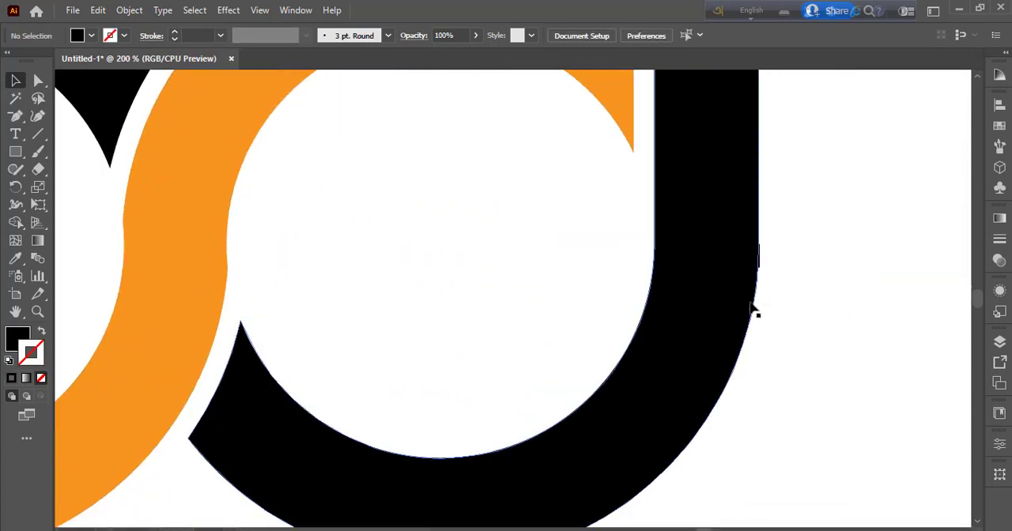
{"action": "left_click", "coordinate": [761, 264]}
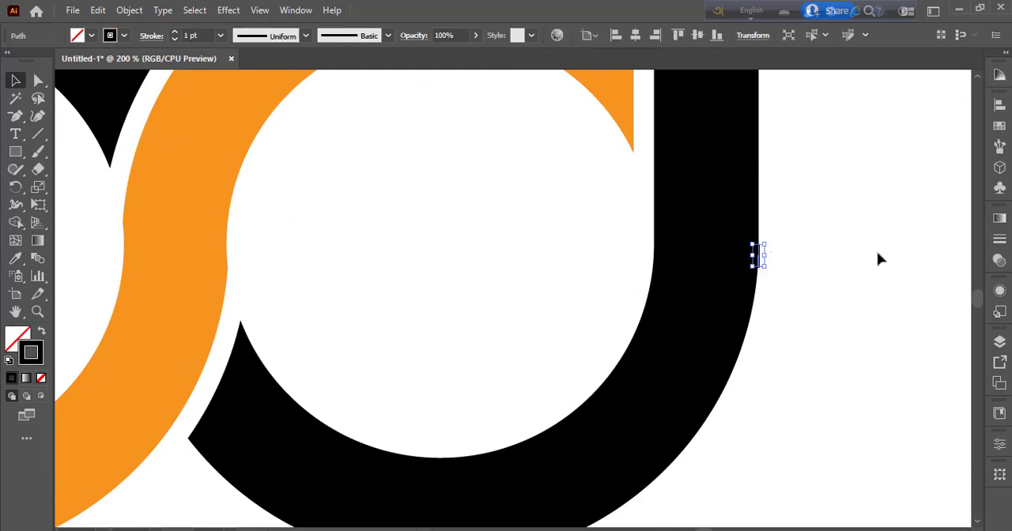
{"action": "left_click", "coordinate": [878, 256]}
{"action": "left_click", "coordinate": [759, 266]}
{"action": "key", "text": "Delete"}
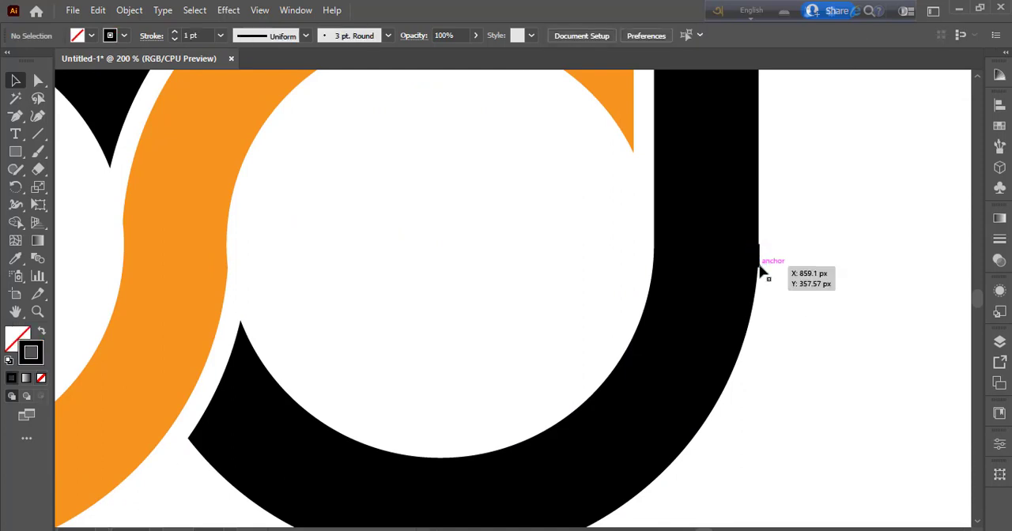
Step: Group all the logo pieces, including both orange accent bars
{"action": "key", "text": "ctrl+minus"}
{"action": "key", "text": "ctrl+minus"}
{"action": "key", "text": "ctrl+minus"}
{"action": "key", "text": "ctrl+minus"}
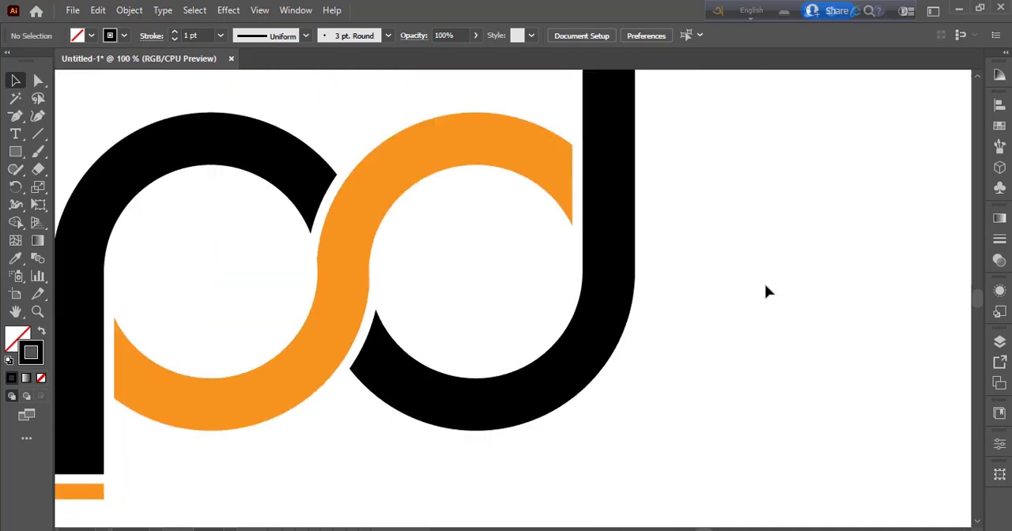
{"action": "left_click_drag", "start_coordinate": [233, 195], "coordinate": [676, 457]}
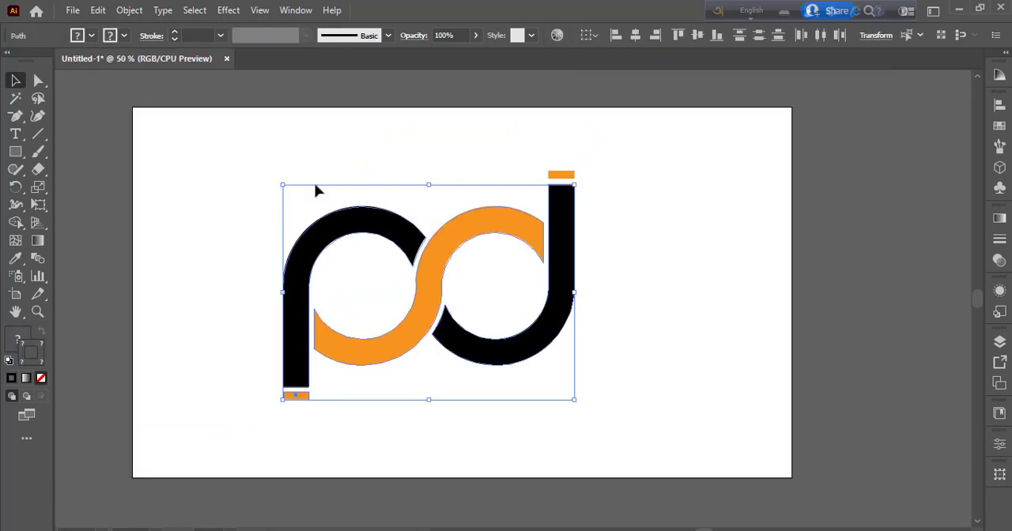
{"action": "left_click_drag", "start_coordinate": [260, 110], "coordinate": [653, 407]}
{"action": "key", "text": "ctrl+g"}
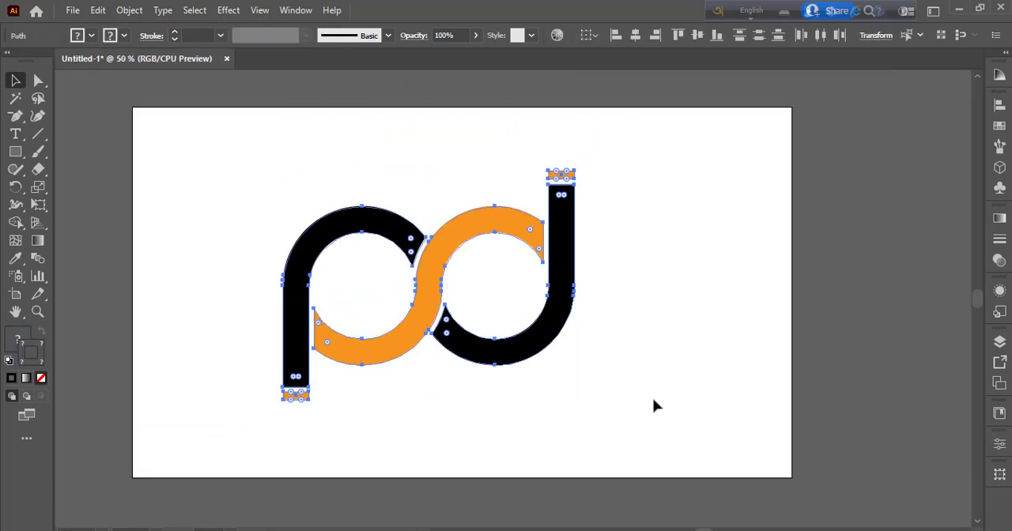
Step: Expand the grouped logo's fills and strokes with the Expand command
{"action": "left_click", "coordinate": [129, 9]}
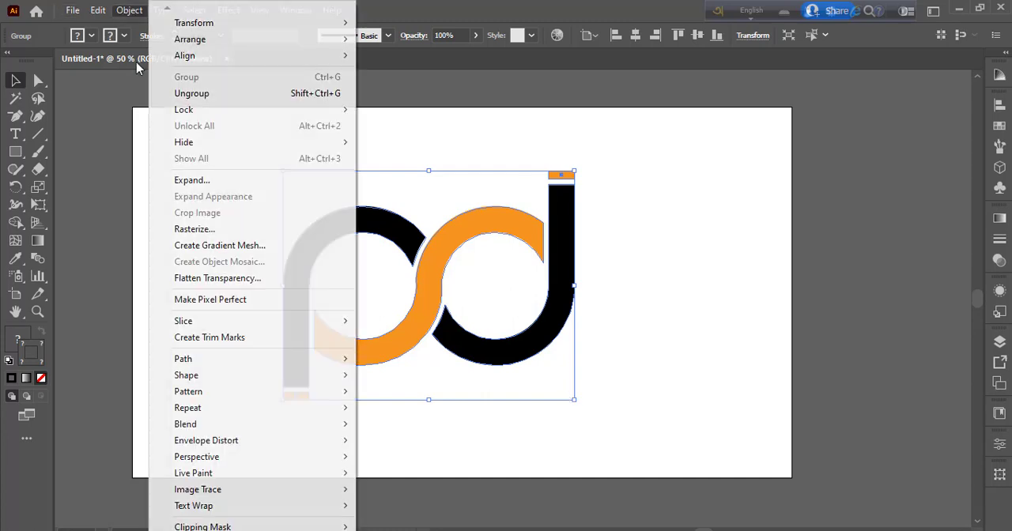
{"action": "left_click", "coordinate": [198, 179]}
{"action": "left_click", "coordinate": [499, 363]}
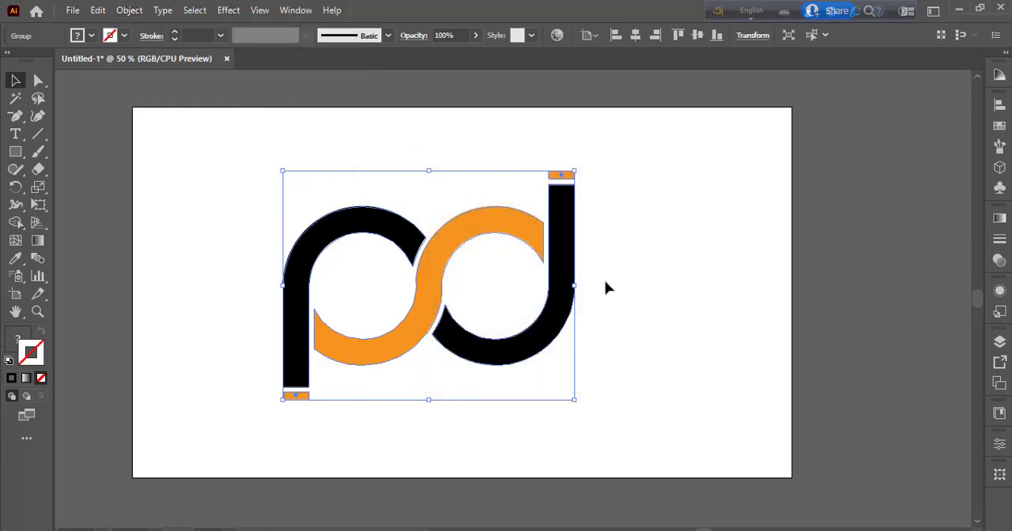
Step: Scale the logo group down proportionally to about half its size and place it slightly above and right of the artboard's centre
{"action": "left_click", "coordinate": [607, 288]}
{"action": "left_click", "coordinate": [558, 321]}
{"action": "left_click_drag", "start_coordinate": [574, 401], "coordinate": [498, 339]}
{"action": "left_click", "coordinate": [515, 368]}
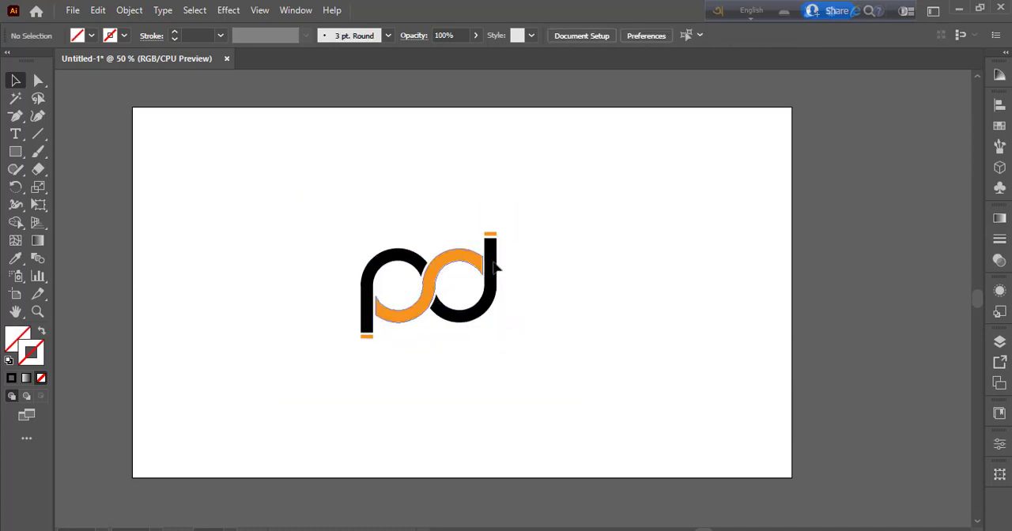
{"action": "left_click_drag", "start_coordinate": [447, 314], "coordinate": [523, 289]}
{"action": "left_click", "coordinate": [537, 364]}
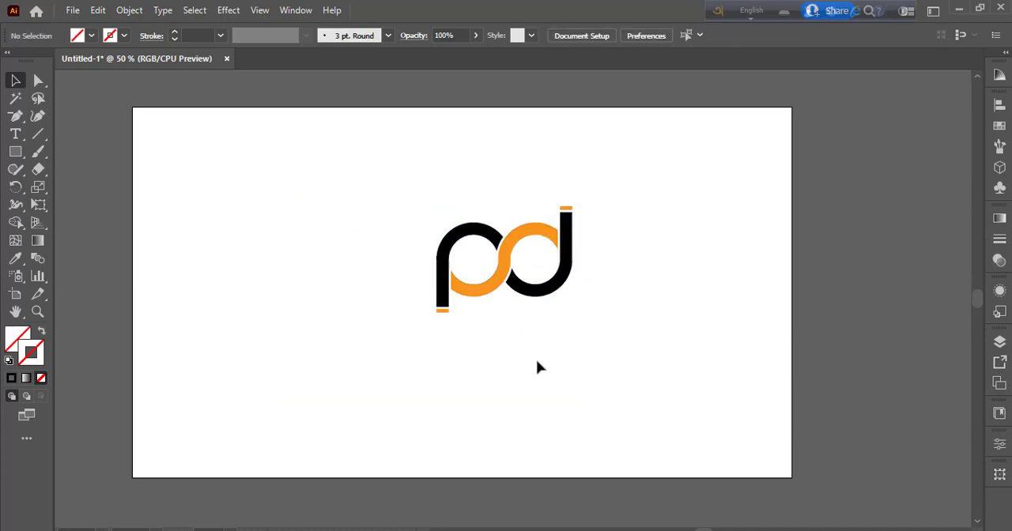